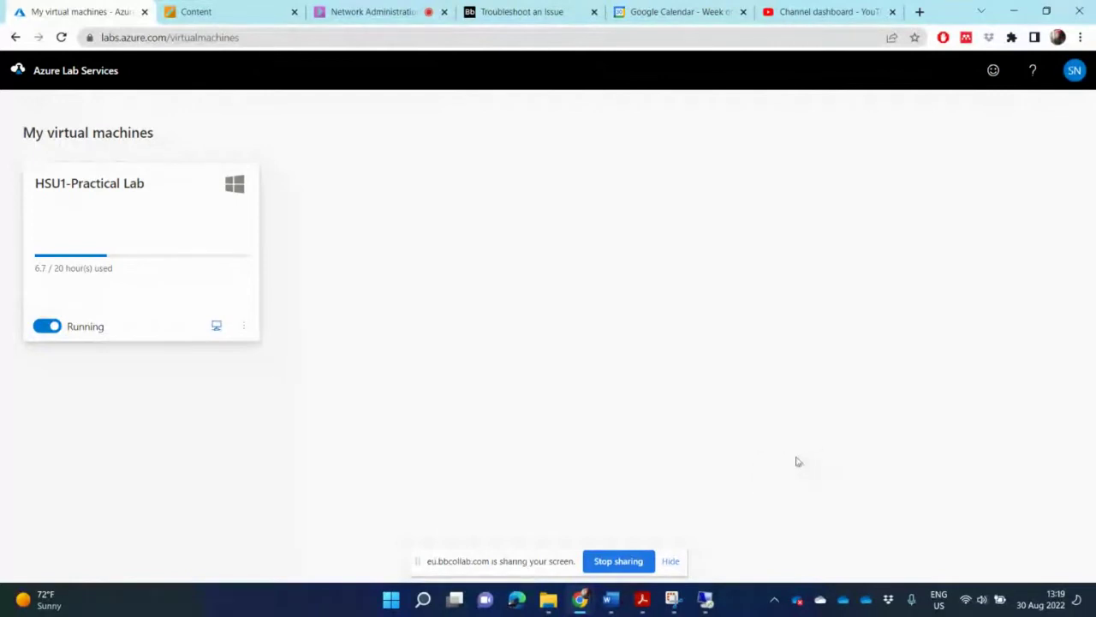
- Bring the NTAD6212A1.pdf assignment brief up from the taskbar
{"action": "left_click", "coordinate": [671, 561]}
- Bring the assignment PDF forward, showing the page 10 IP Addressing rubric
{"action": "left_click", "coordinate": [648, 604]}
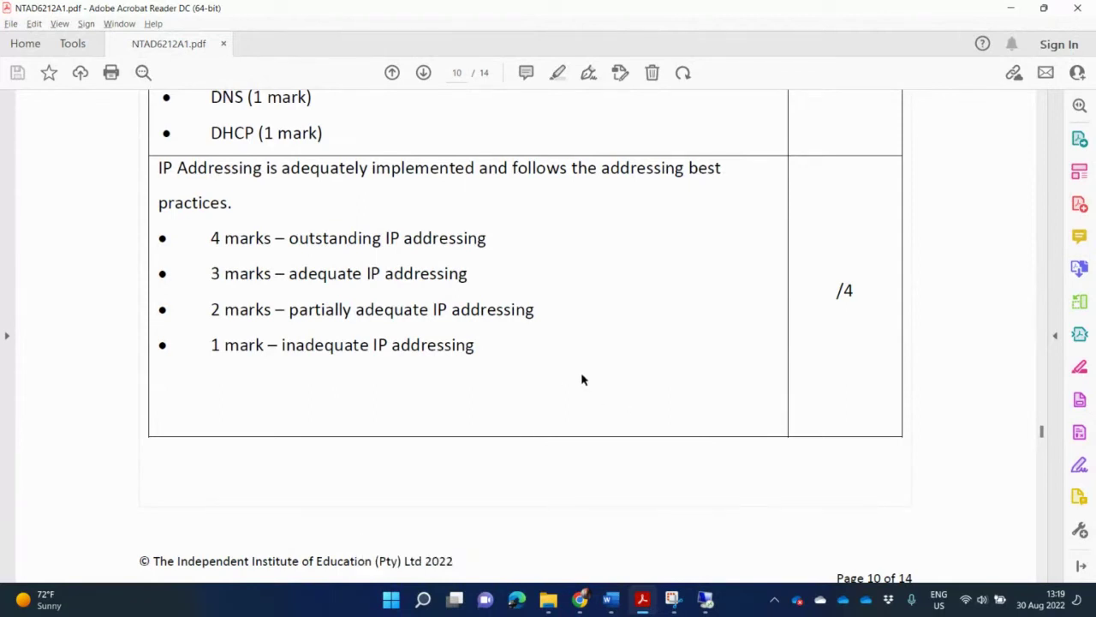
{"action": "mouse_move", "coordinate": [674, 557]}
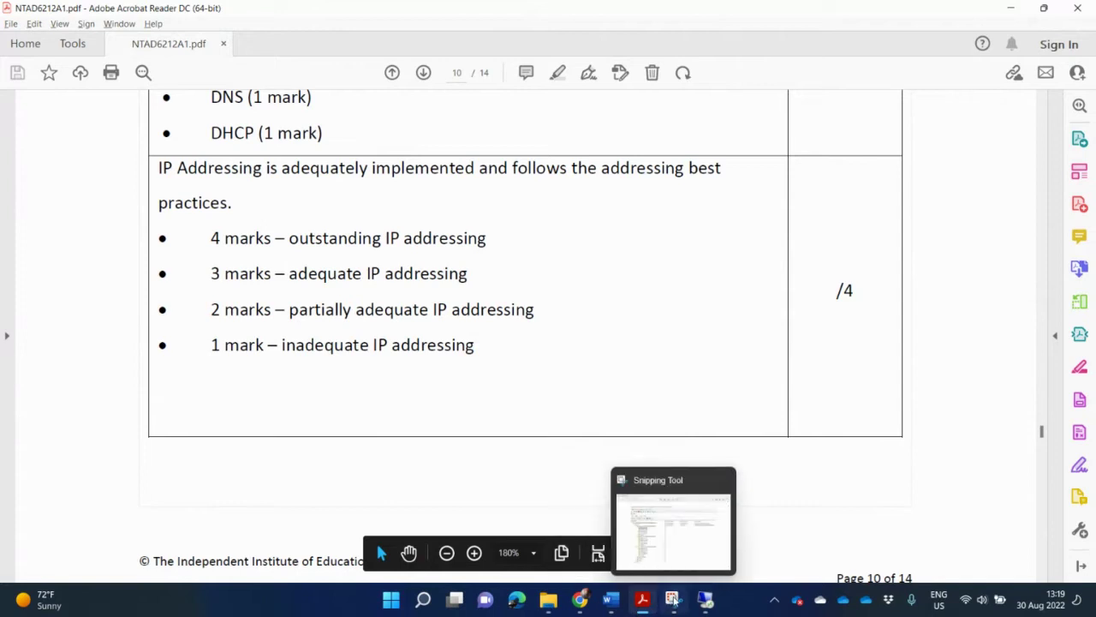
- Bring the Snipping Tool's DHCP address-pool capture to the front
{"action": "left_click", "coordinate": [674, 602]}
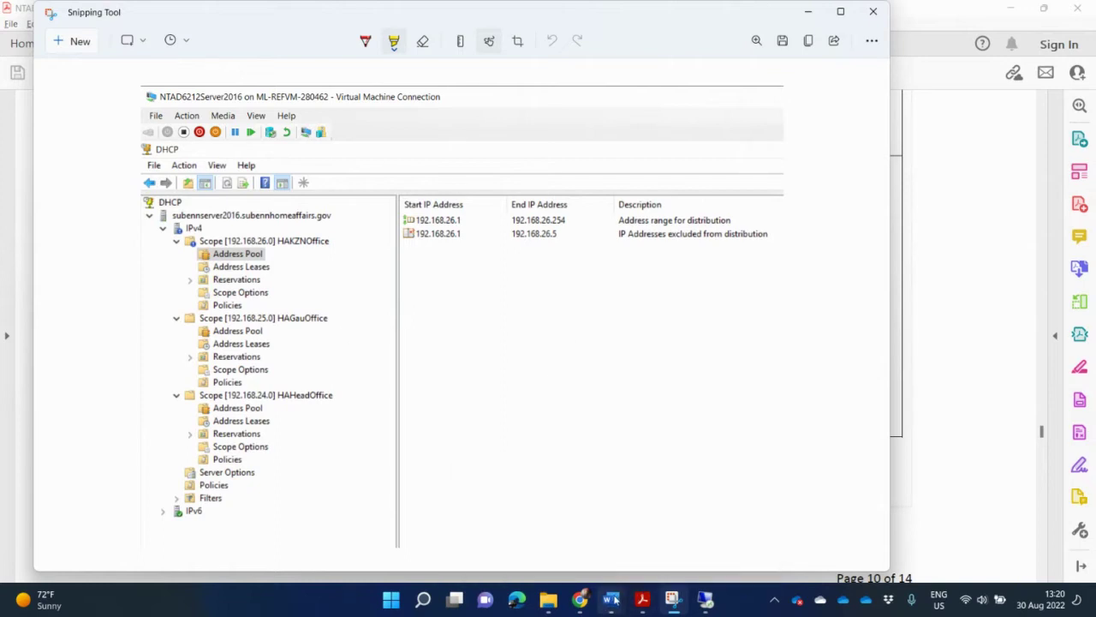
- Paste the DHCP address-pool screenshot below 'DNS installed' and caption it 'DHCP Installation'
{"action": "mouse_move", "coordinate": [614, 599]}
{"action": "left_click", "coordinate": [694, 546]}
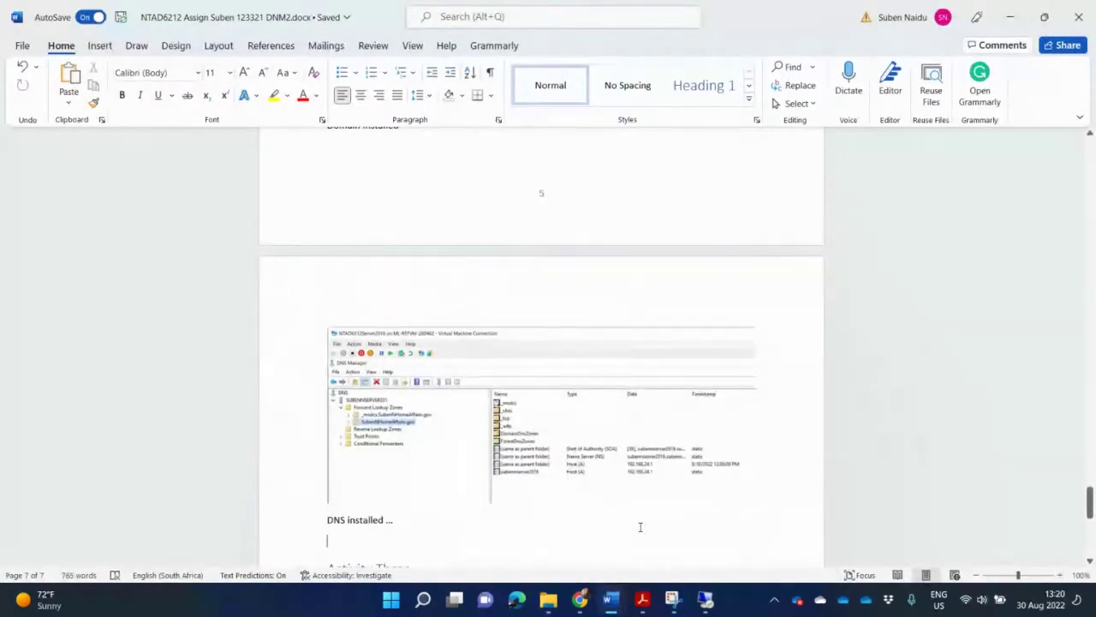
{"action": "scroll", "coordinate": [640, 526], "scroll_direction": "down", "scroll_amount": 4}
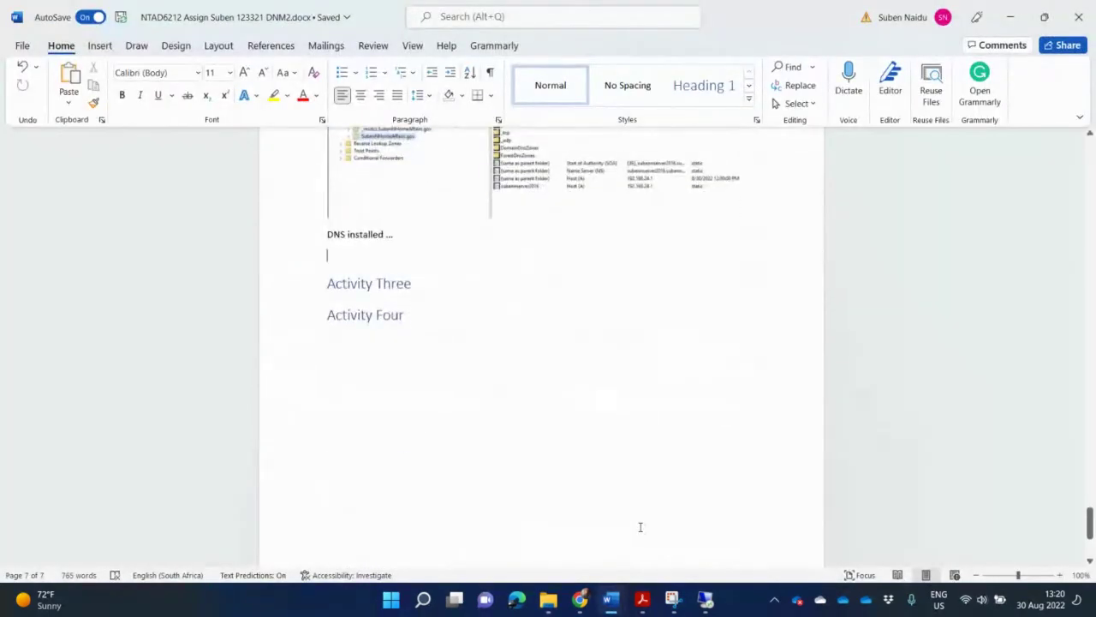
{"action": "scroll", "coordinate": [640, 526], "scroll_direction": "up", "scroll_amount": 5}
{"action": "scroll", "coordinate": [640, 530], "scroll_direction": "up", "scroll_amount": 5}
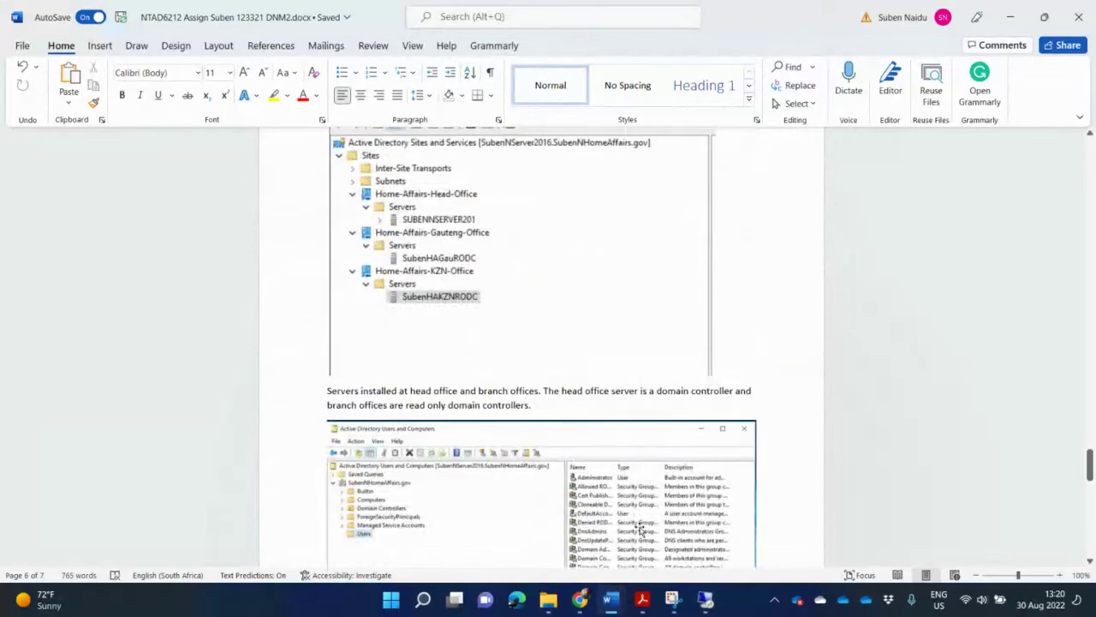
{"action": "scroll", "coordinate": [640, 528], "scroll_direction": "down", "scroll_amount": 8}
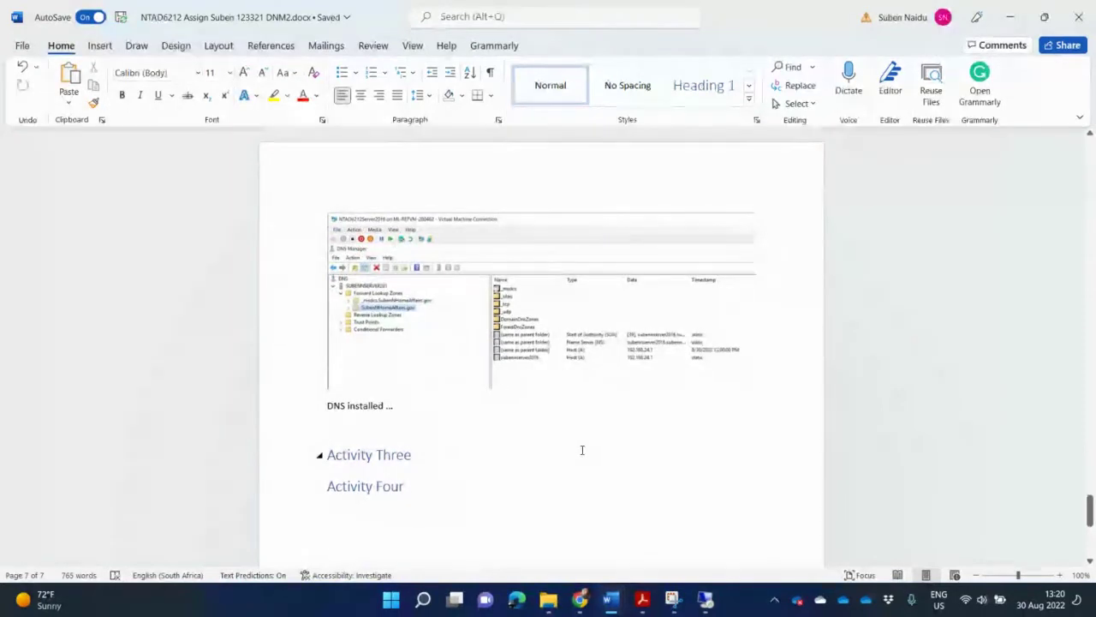
{"action": "key", "text": "ctrl+v"}
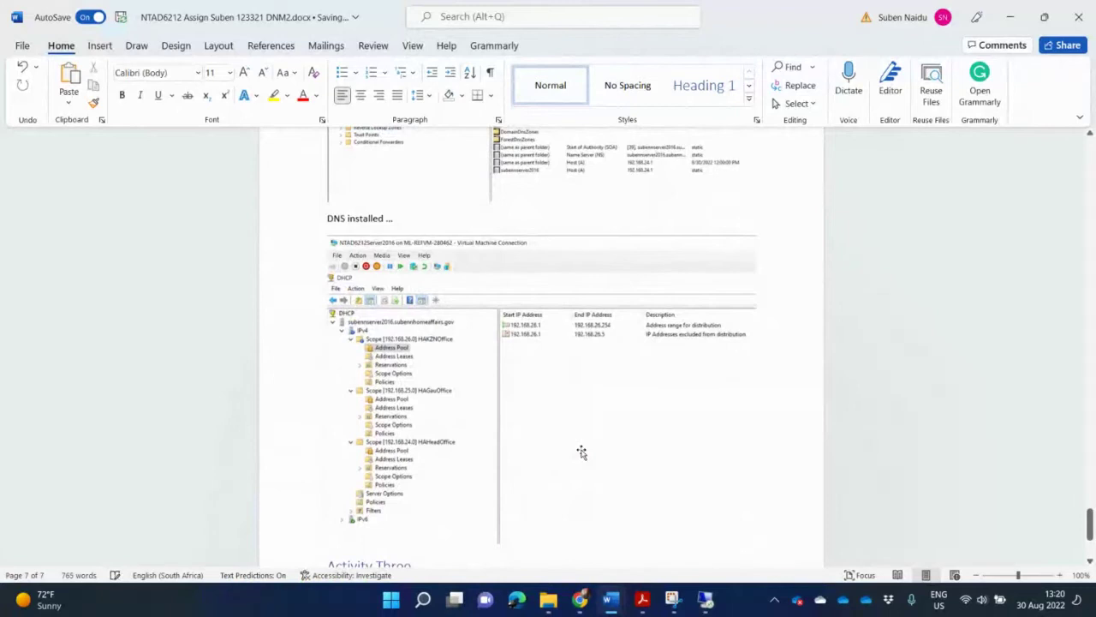
{"action": "key", "text": "Return"}
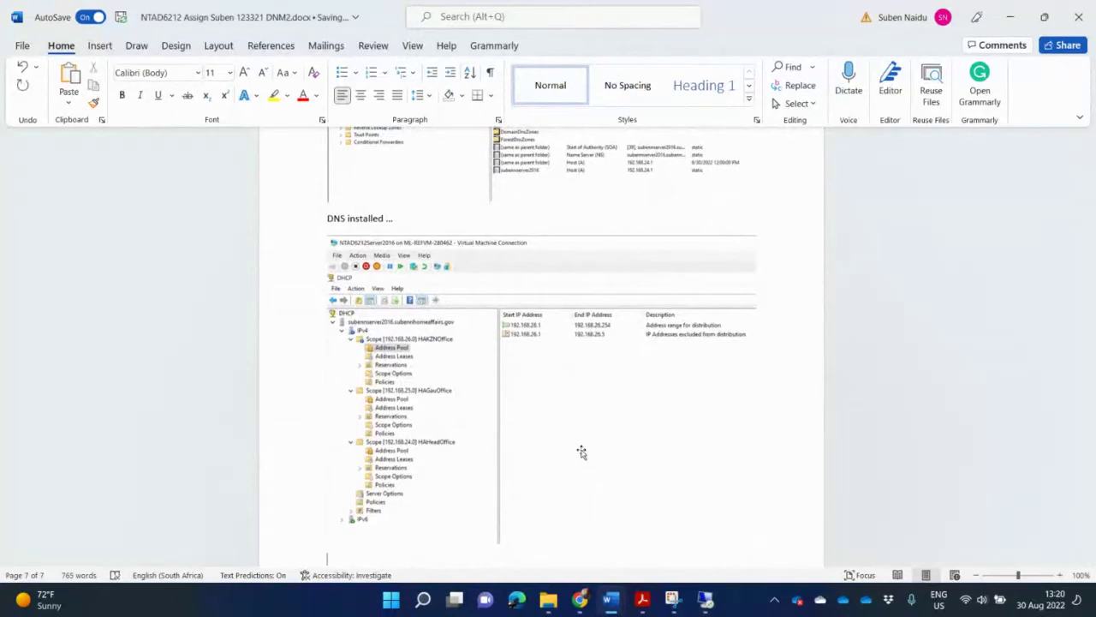
{"action": "type", "text": "DHCP Installe"}
{"action": "type", "text": "tion"}
- Paste another DHCP screenshot captioned 'IP Address configuration for head office and branch offices. Explain the scopes created.'
{"action": "key", "text": "Return"}
{"action": "key", "text": "ctrl+v"}
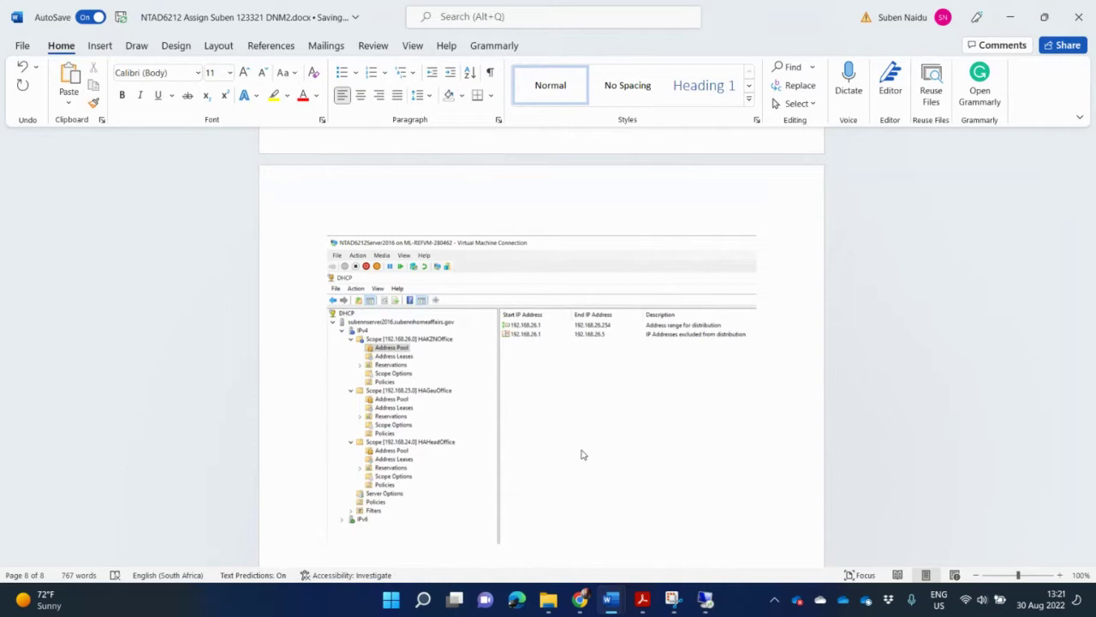
{"action": "key", "text": "Return"}
{"action": "type", "text": "IP Address configura"}
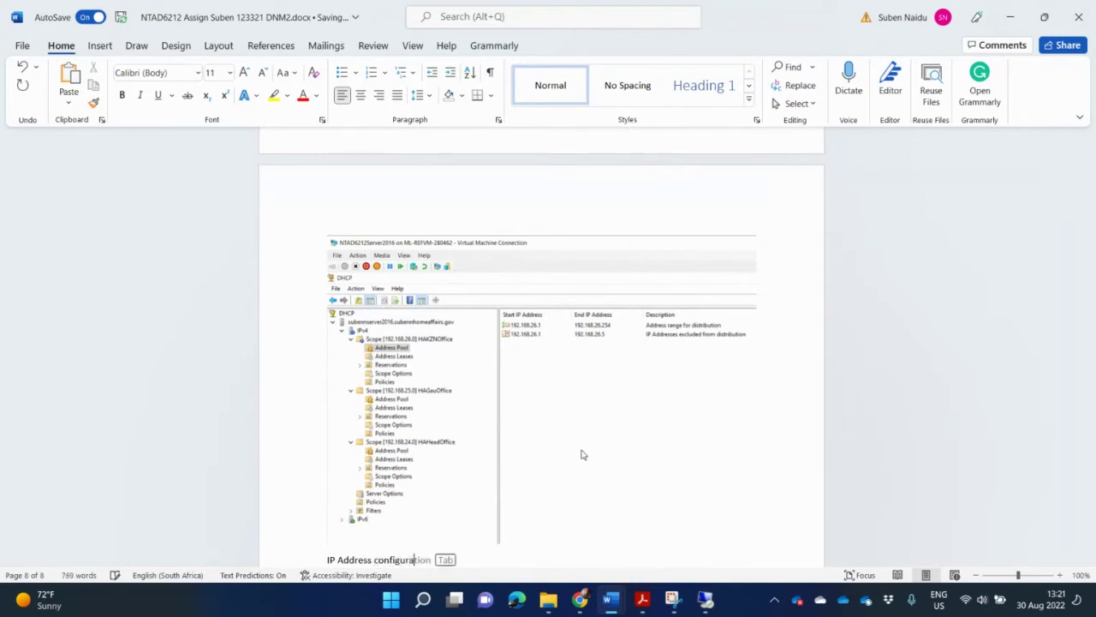
{"action": "type", "text": "tion "}
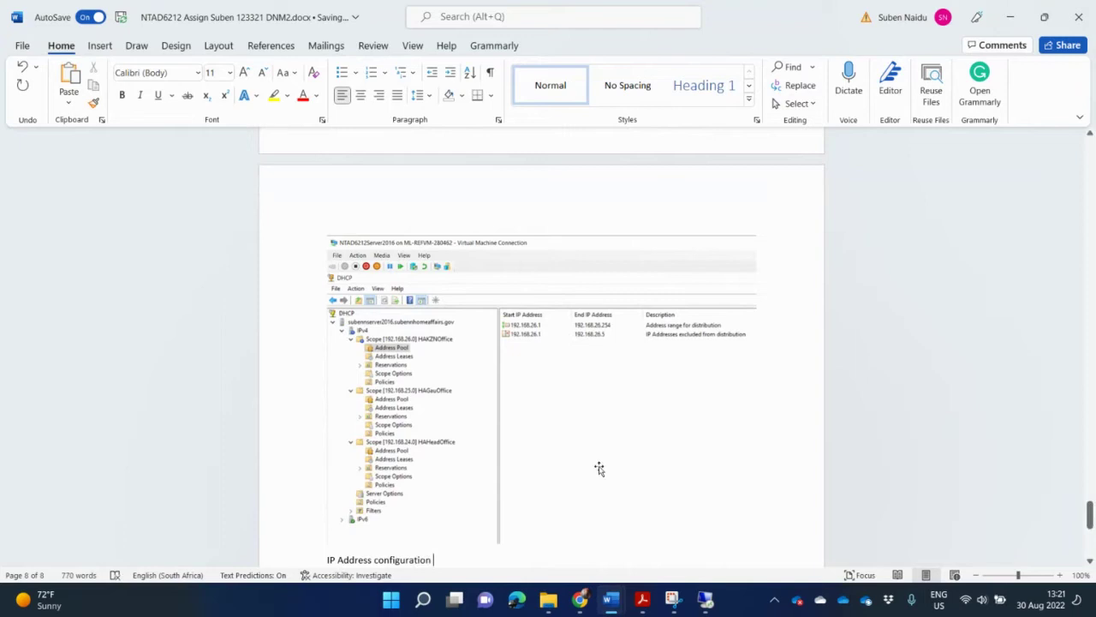
{"action": "type", "text": "for head office a"}
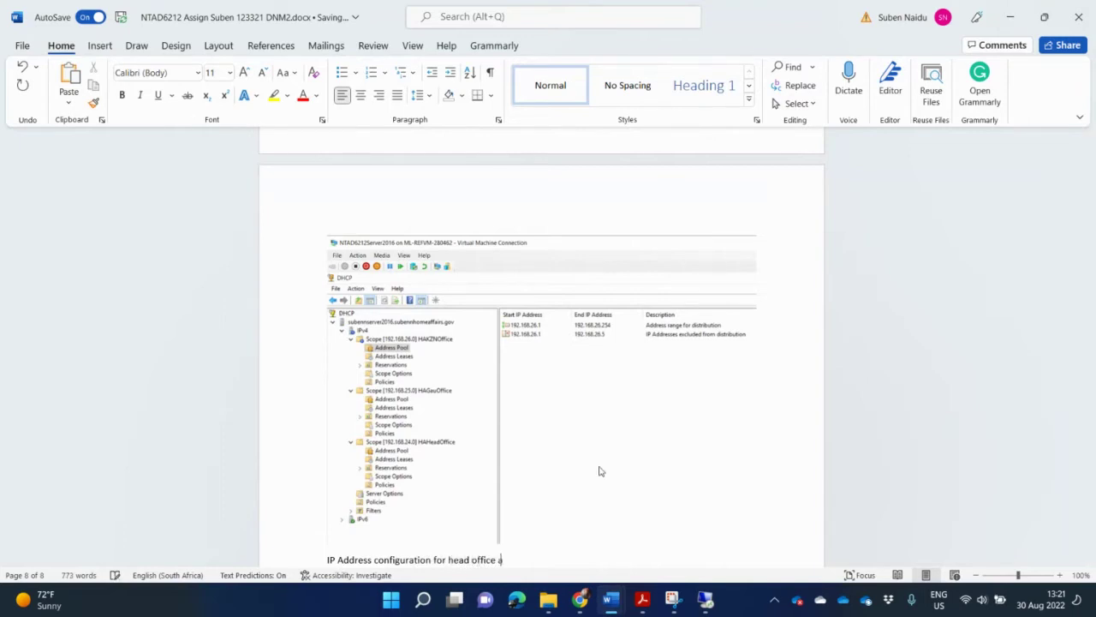
{"action": "type", "text": "nd bra"}
{"action": "type", "text": "nch o"}
{"action": "type", "text": "ffices"}
{"action": "type", "text": "."}
{"action": "type", "text": " Ex"}
{"action": "type", "text": "pa"}
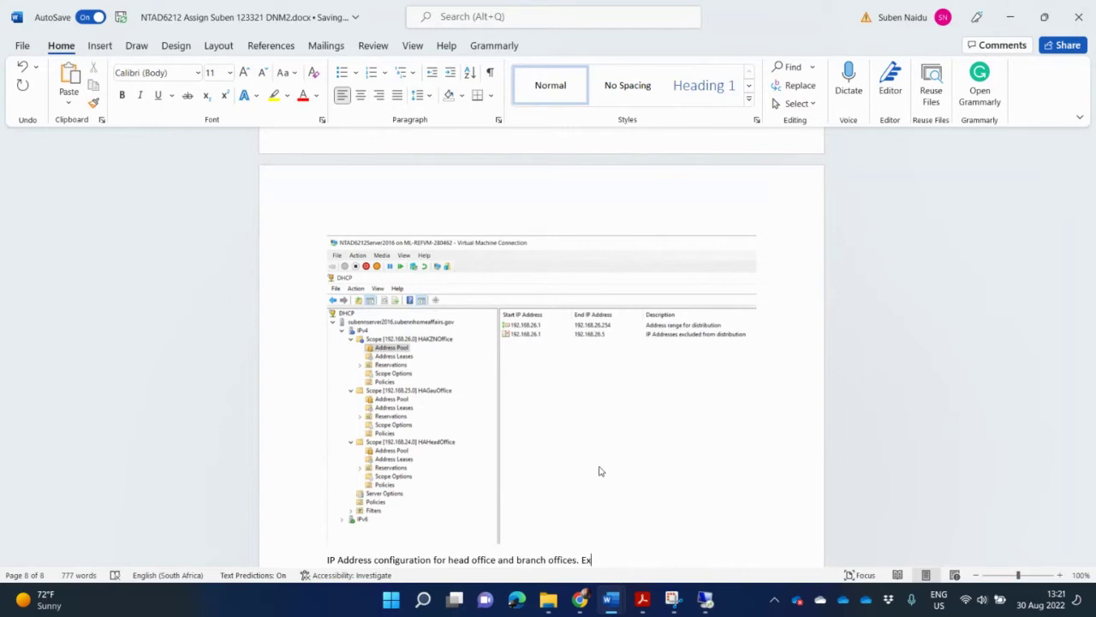
{"action": "key", "text": "BackSpace"}
{"action": "type", "text": "lain the scopes created"}
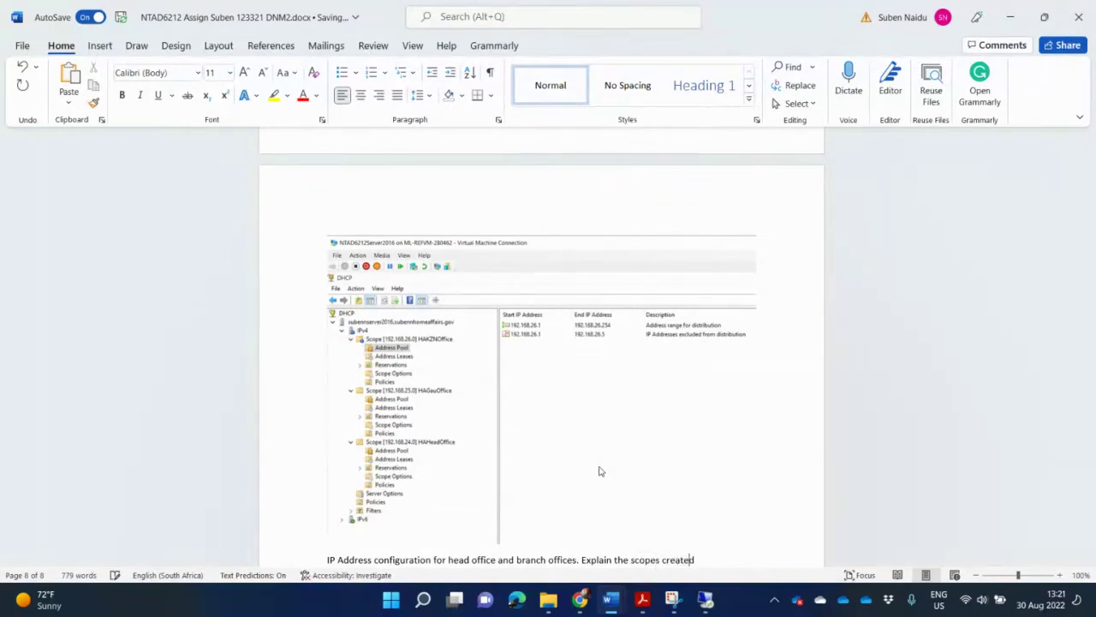
{"action": "type", "text": "."}
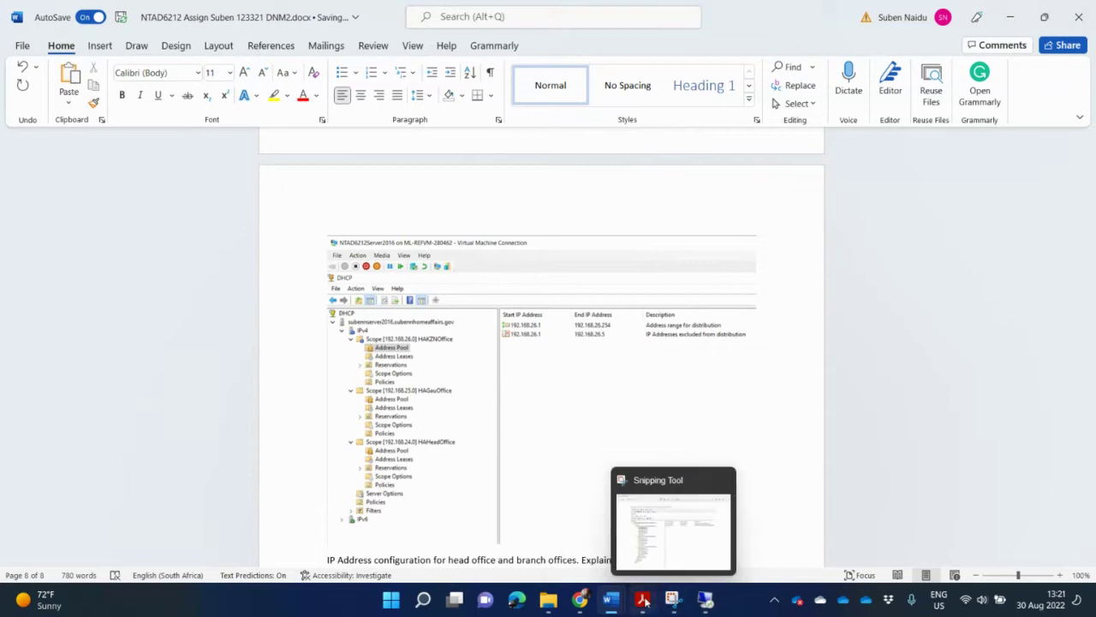
- Switch to the Network Administration Collaborate session in Chrome and mute the microphone
{"action": "mouse_move", "coordinate": [593, 605]}
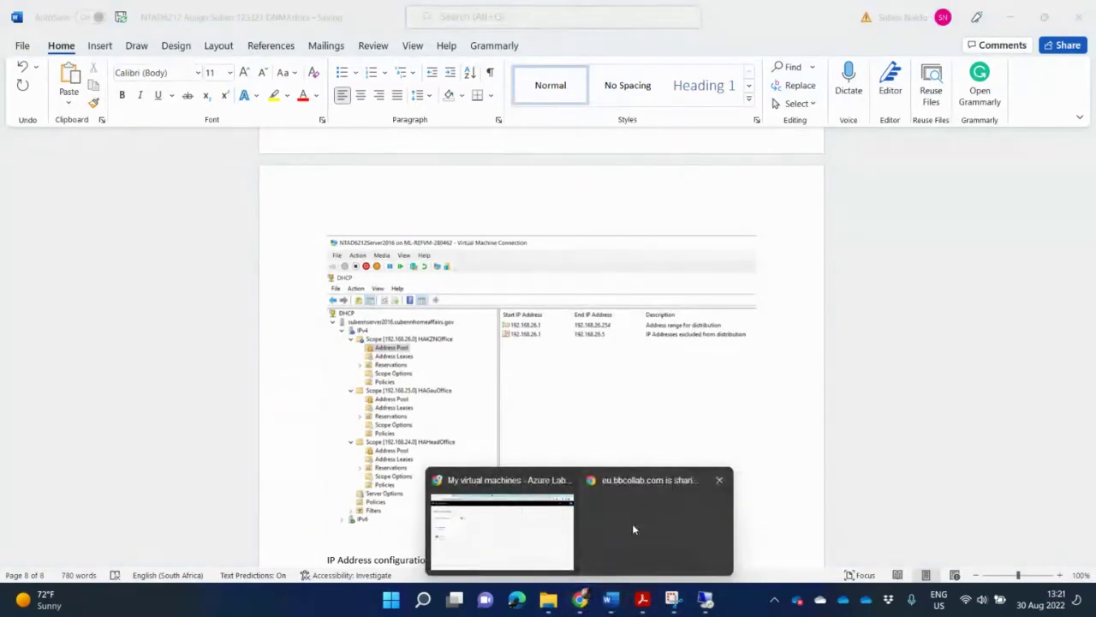
{"action": "left_click", "coordinate": [634, 525]}
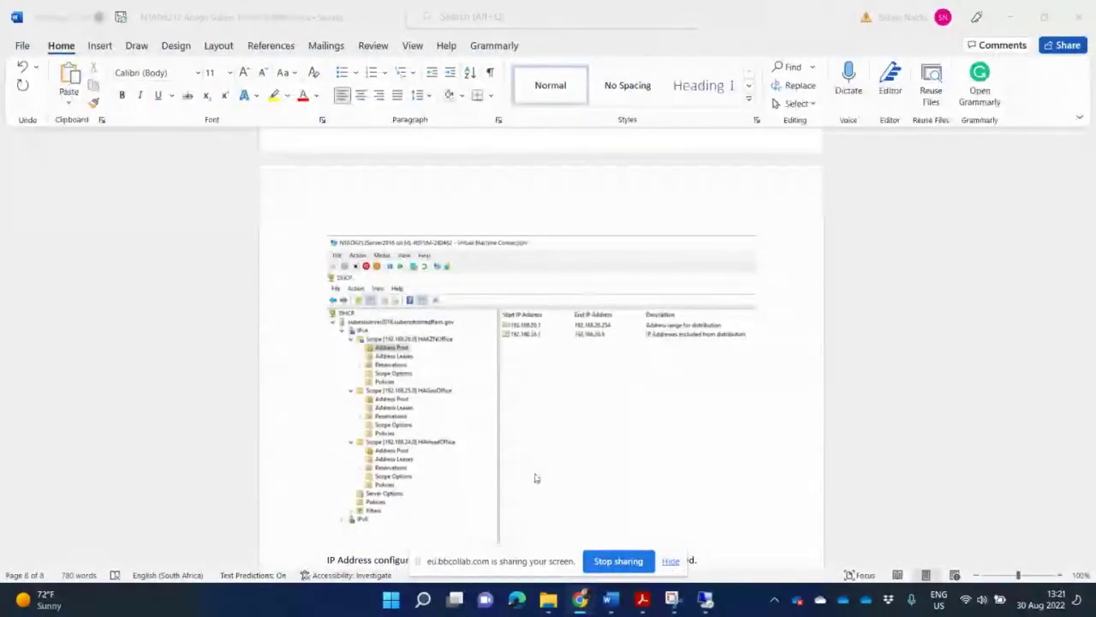
{"action": "mouse_move", "coordinate": [580, 600]}
{"action": "left_click", "coordinate": [548, 531]}
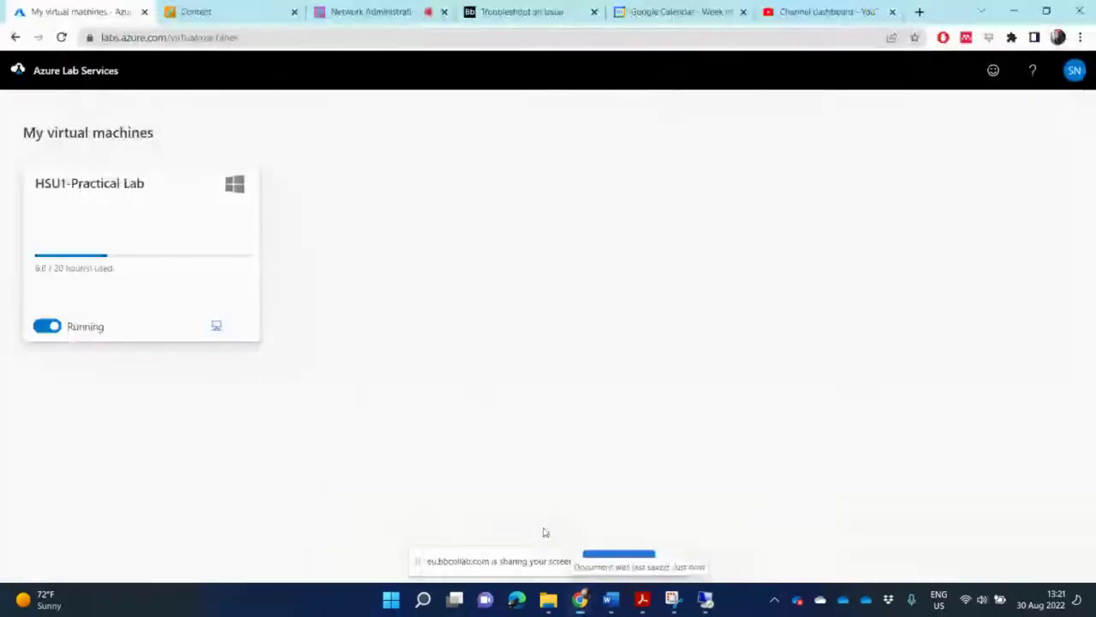
{"action": "left_click", "coordinate": [377, 11]}
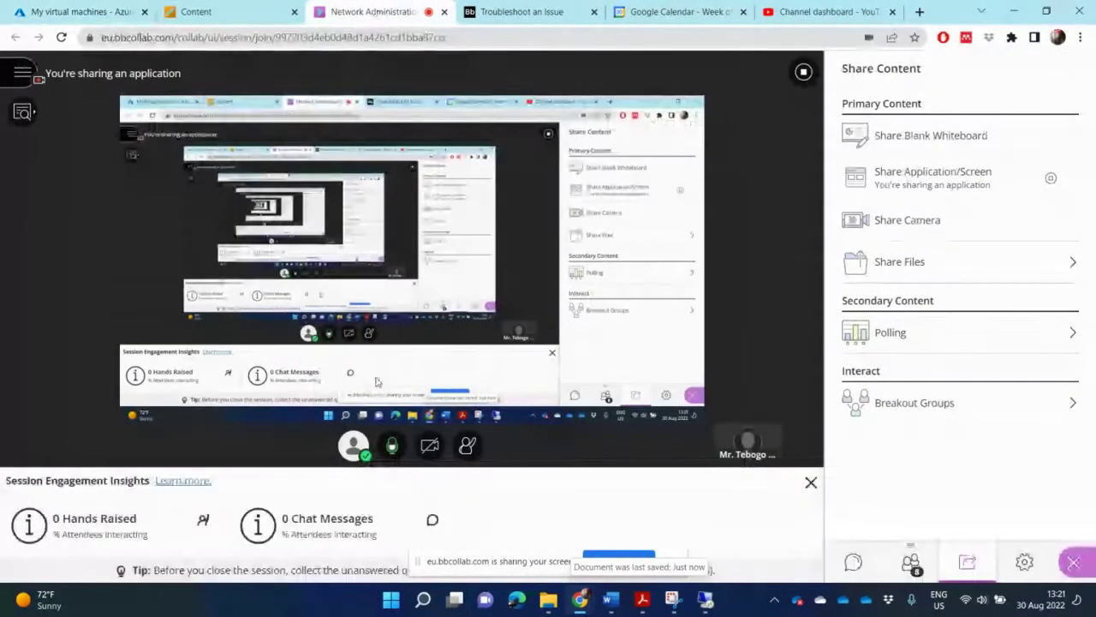
{"action": "left_click", "coordinate": [396, 443]}
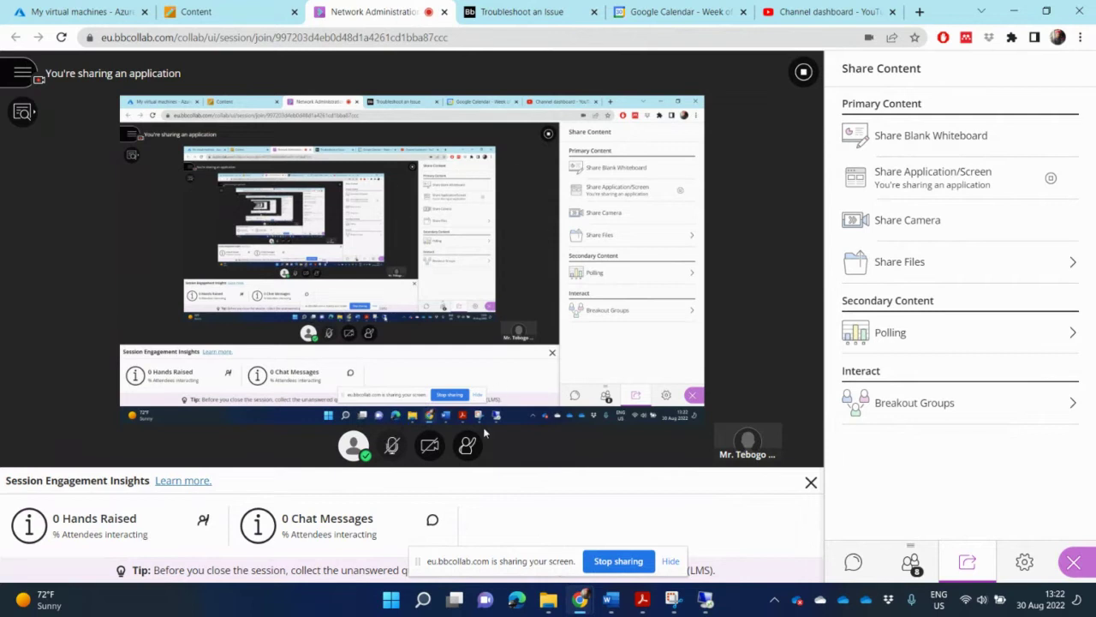
- Unmute the microphone, view the course Content page, then return to NTAD6212A1.pdf at page 10
{"action": "left_click", "coordinate": [391, 447]}
{"action": "left_click", "coordinate": [219, 12]}
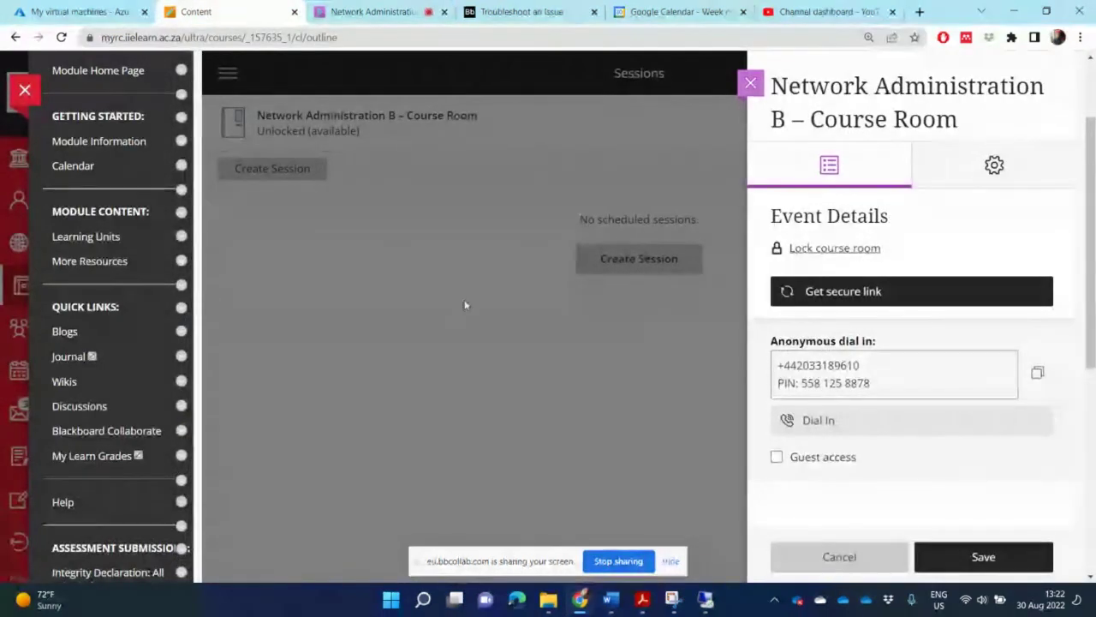
{"action": "left_click", "coordinate": [643, 598]}
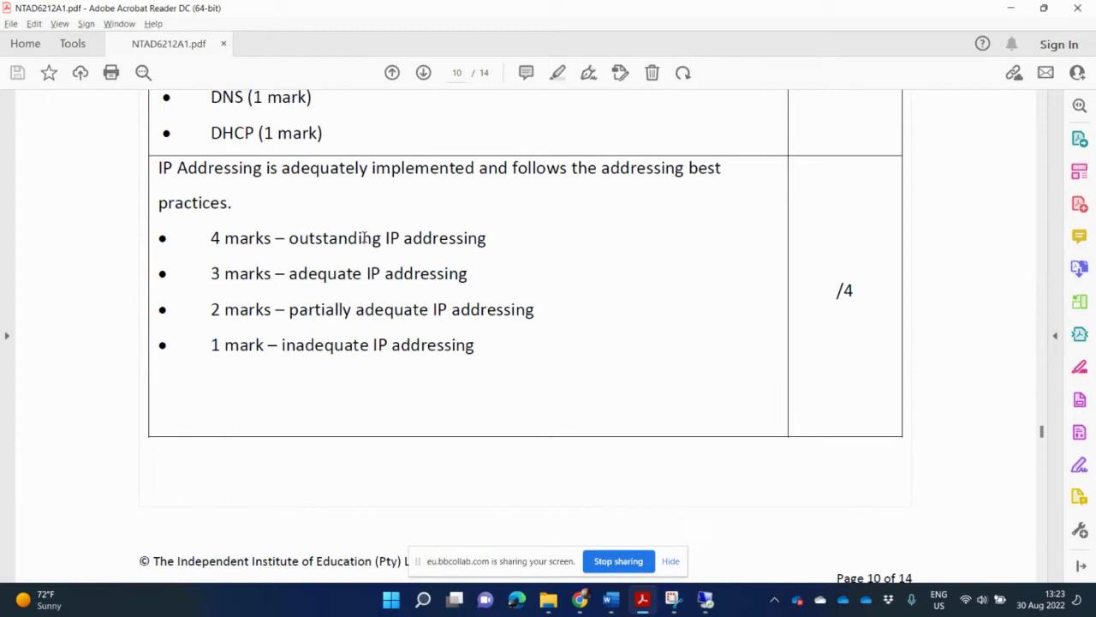
- Move the PDF to page 11's domain controller types and site links criteria
{"action": "scroll", "coordinate": [363, 238], "scroll_direction": "down", "scroll_amount": 10}
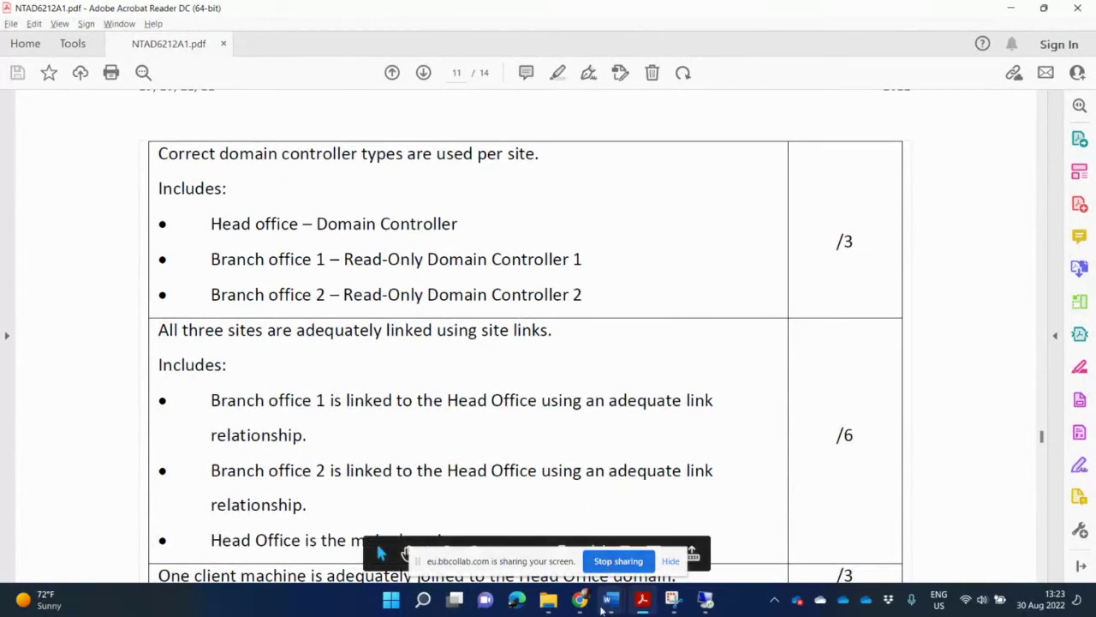
{"action": "mouse_move", "coordinate": [610, 604]}
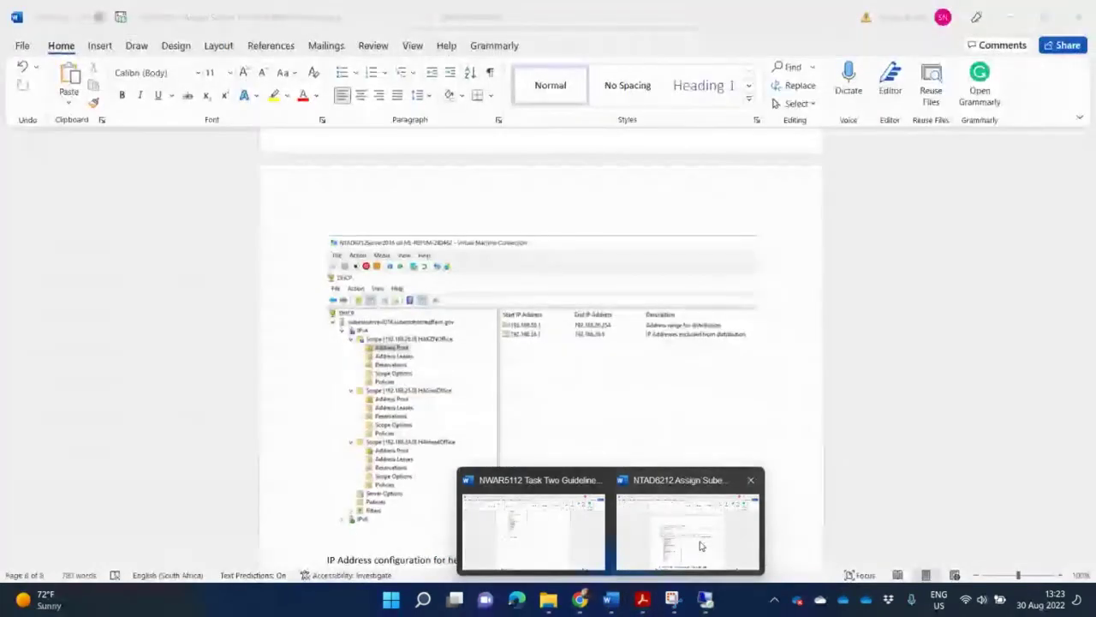
- Select the existing Active Directory Sites and Services screenshot in the NTAD6212 document
{"action": "left_click", "coordinate": [701, 546]}
{"action": "scroll", "coordinate": [592, 415], "scroll_direction": "up", "scroll_amount": 5}
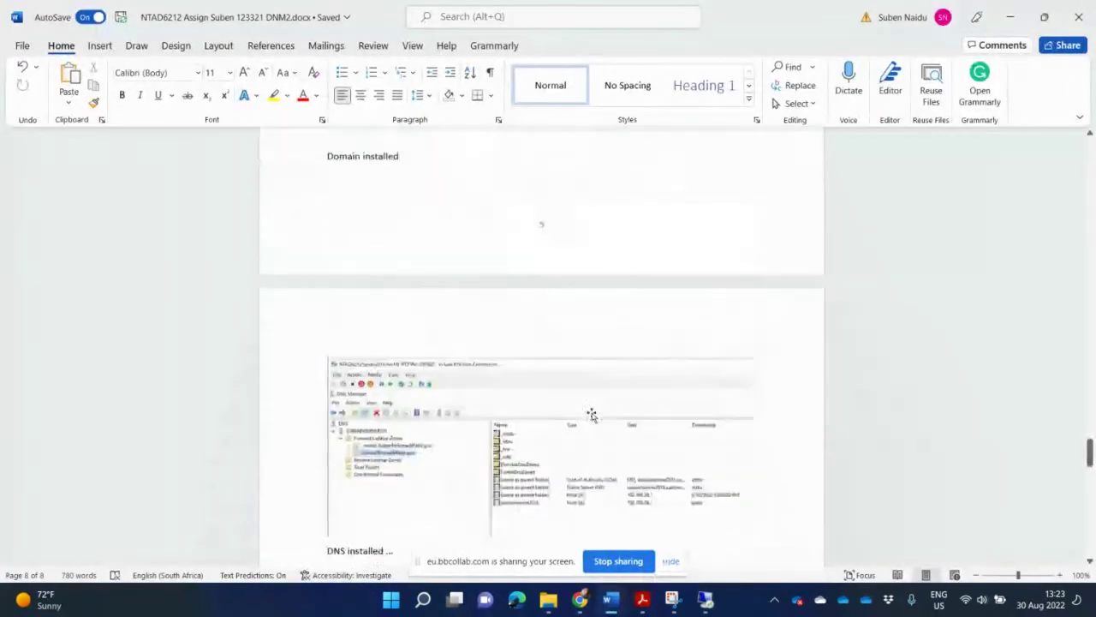
{"action": "scroll", "coordinate": [592, 414], "scroll_direction": "down", "scroll_amount": 2}
{"action": "scroll", "coordinate": [592, 415], "scroll_direction": "up", "scroll_amount": 5}
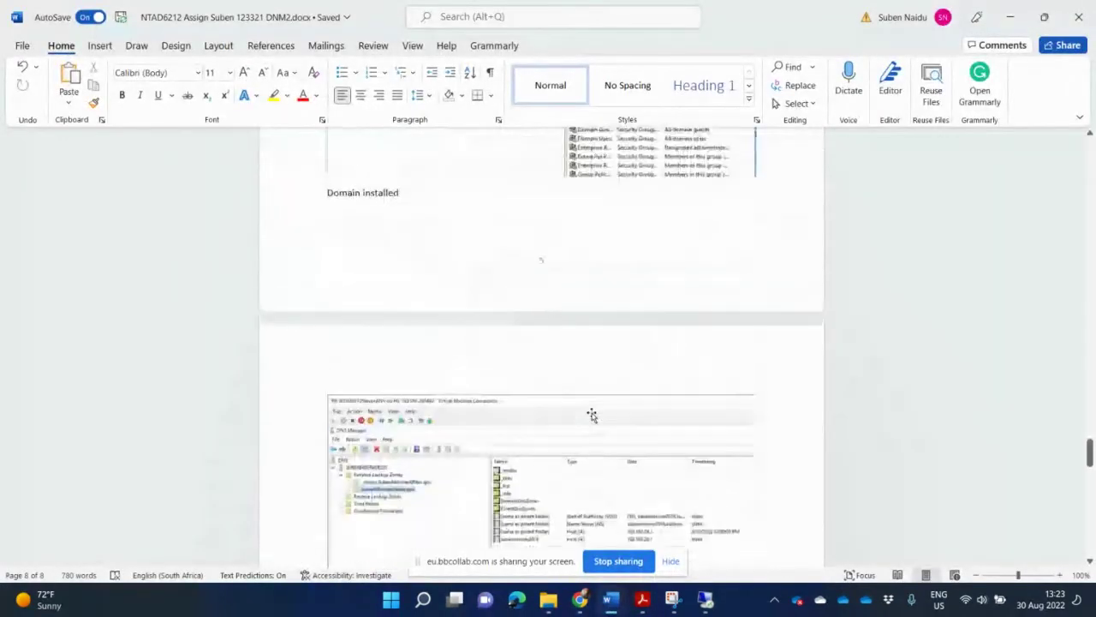
{"action": "scroll", "coordinate": [592, 415], "scroll_direction": "up", "scroll_amount": 1}
{"action": "scroll", "coordinate": [591, 415], "scroll_direction": "down", "scroll_amount": 1}
{"action": "scroll", "coordinate": [592, 414], "scroll_direction": "up", "scroll_amount": 5}
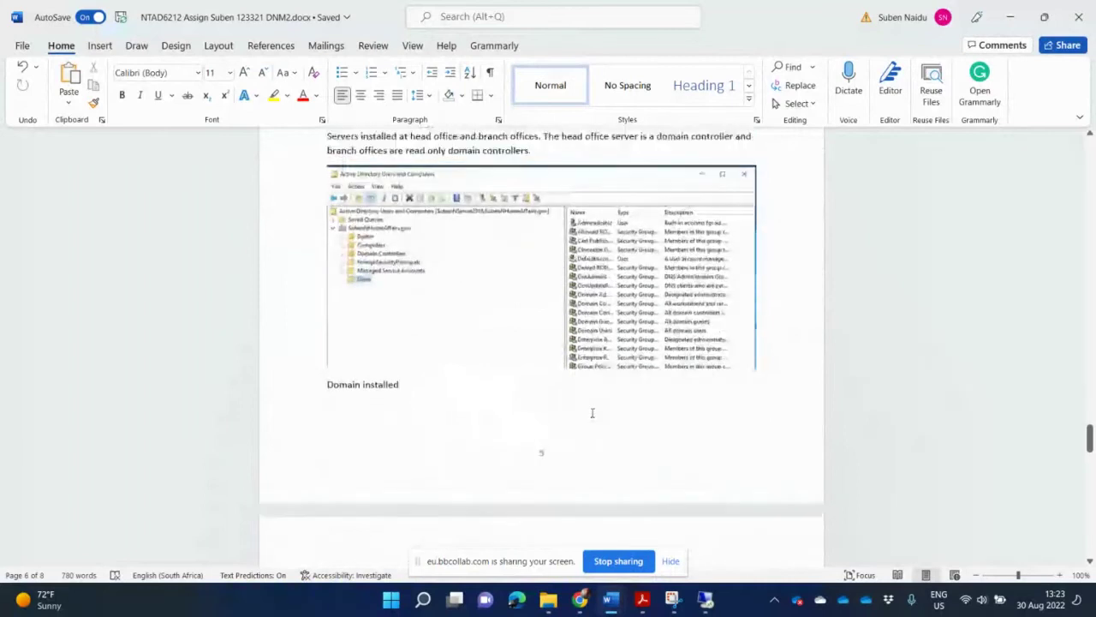
{"action": "scroll", "coordinate": [592, 414], "scroll_direction": "up", "scroll_amount": 1}
{"action": "left_click", "coordinate": [496, 290]}
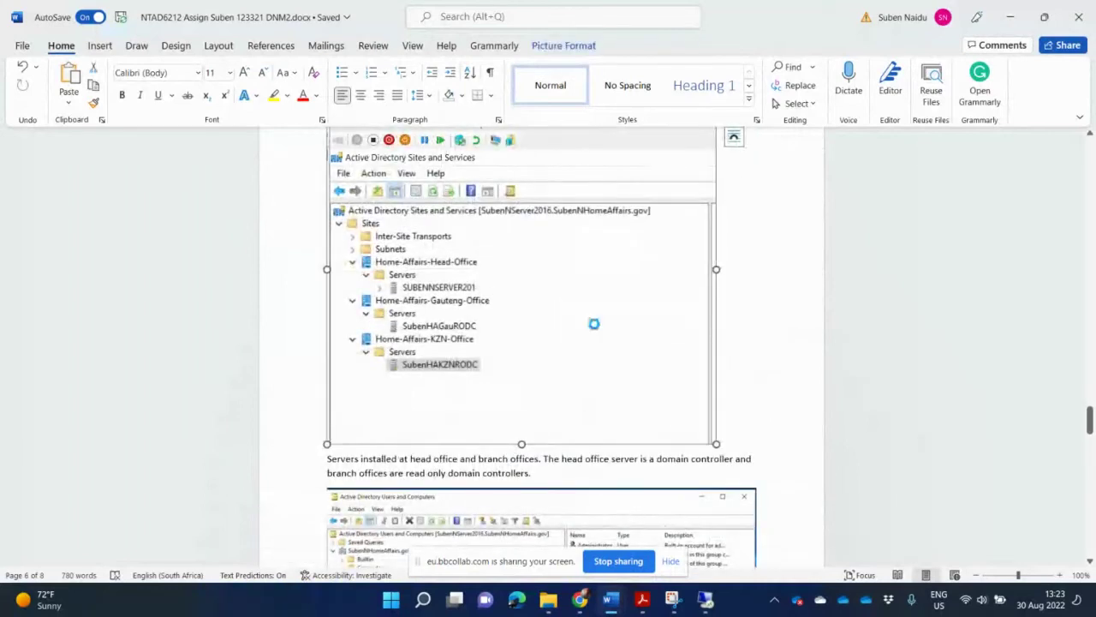
- Paste the Sites and Services screenshot after 'Explain the scopes created.' and start the caption 'Correct Domain controller a'
{"action": "scroll", "coordinate": [594, 326], "scroll_direction": "down", "scroll_amount": 1}
{"action": "scroll", "coordinate": [594, 326], "scroll_direction": "down", "scroll_amount": 20}
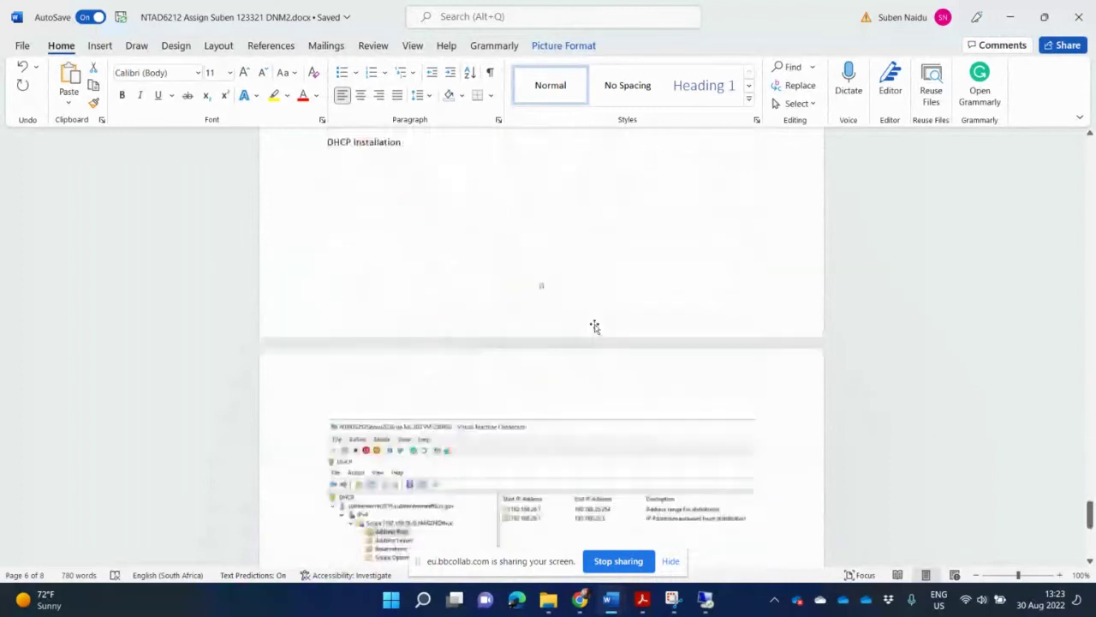
{"action": "left_click", "coordinate": [731, 154]}
{"action": "key", "text": "Return"}
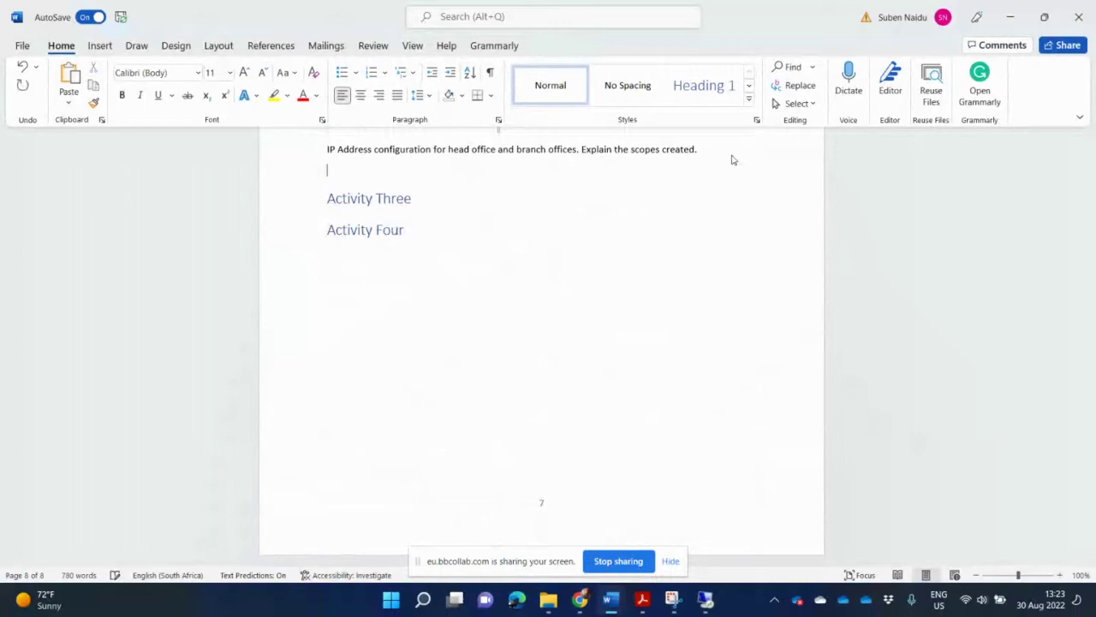
{"action": "key", "text": "ctrl+v"}
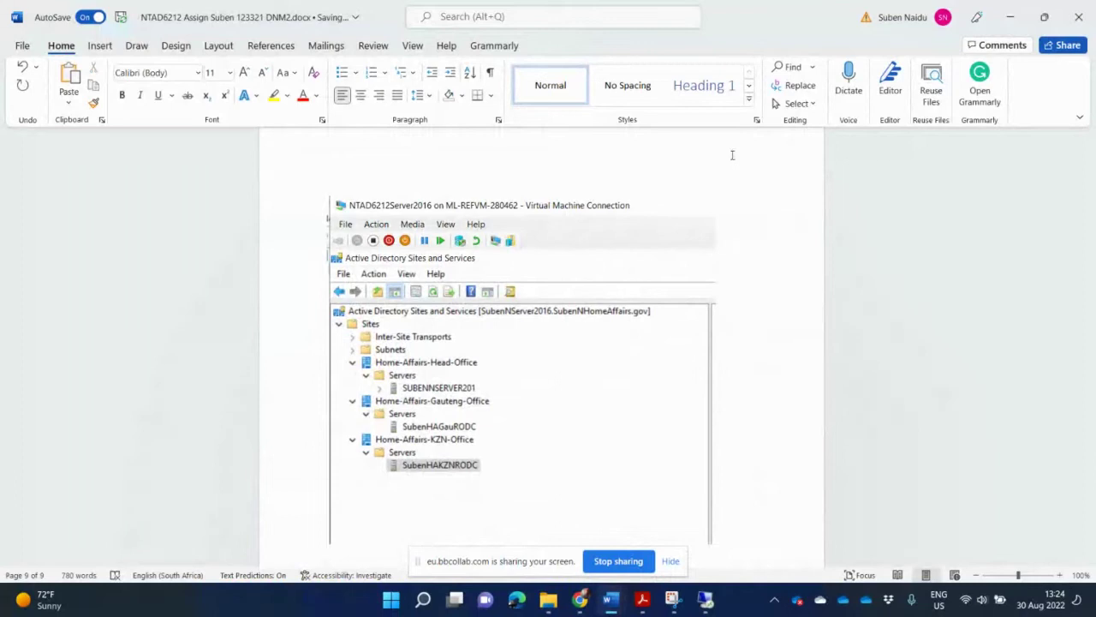
{"action": "type", "text": "Correct Domain"}
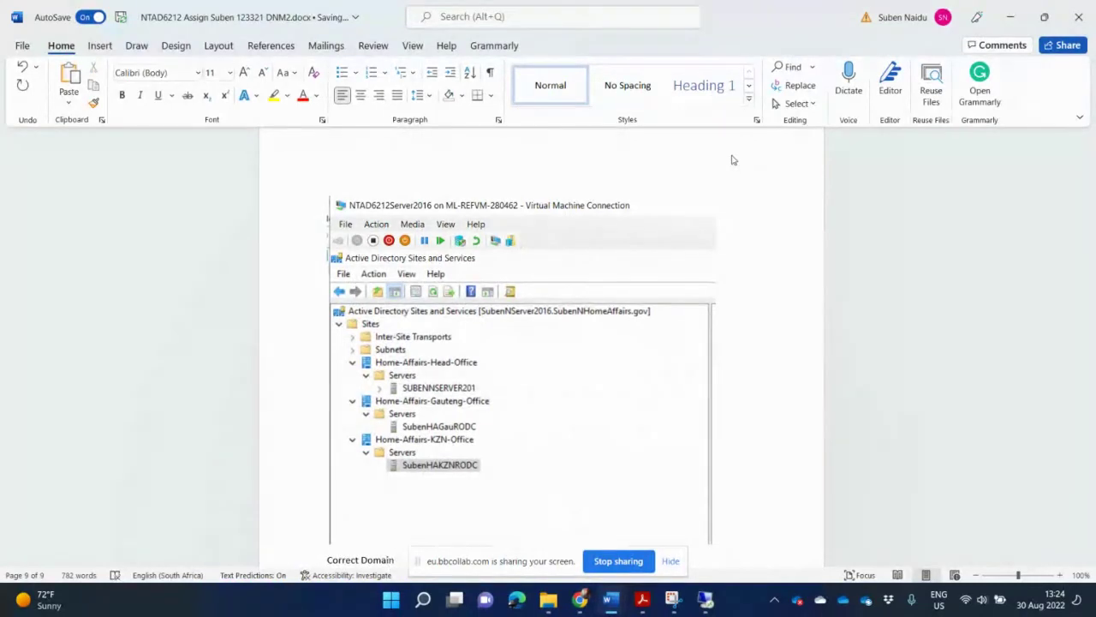
{"action": "type", "text": " controller a"}
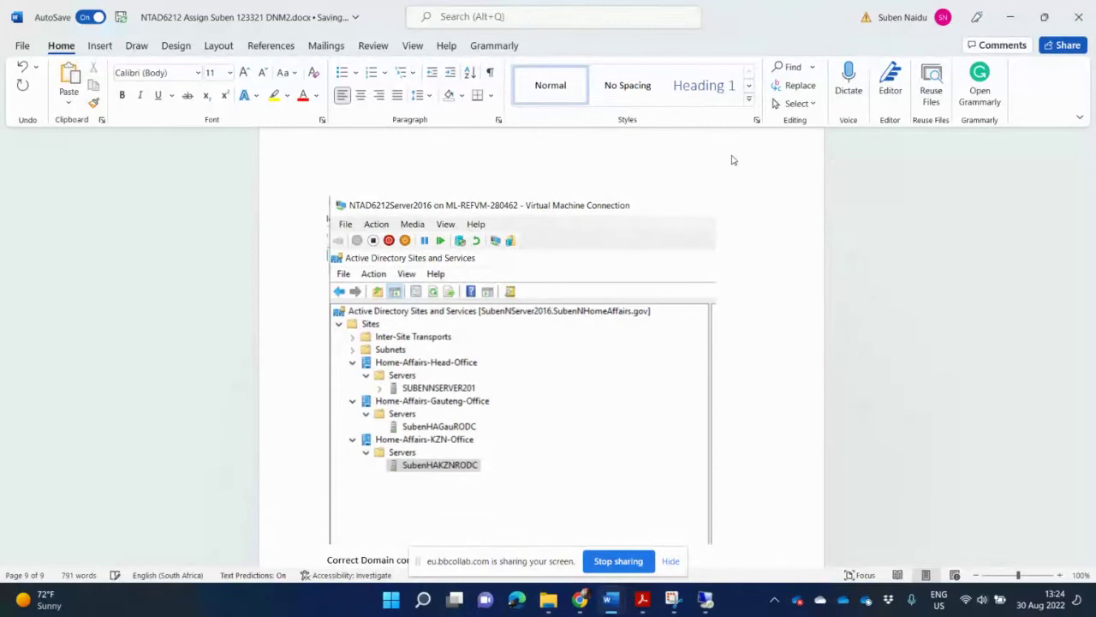
- Dismiss the sharing notice and add an 'Explain details' line plus an empty paragraph below the caption
{"action": "left_click", "coordinate": [669, 563]}
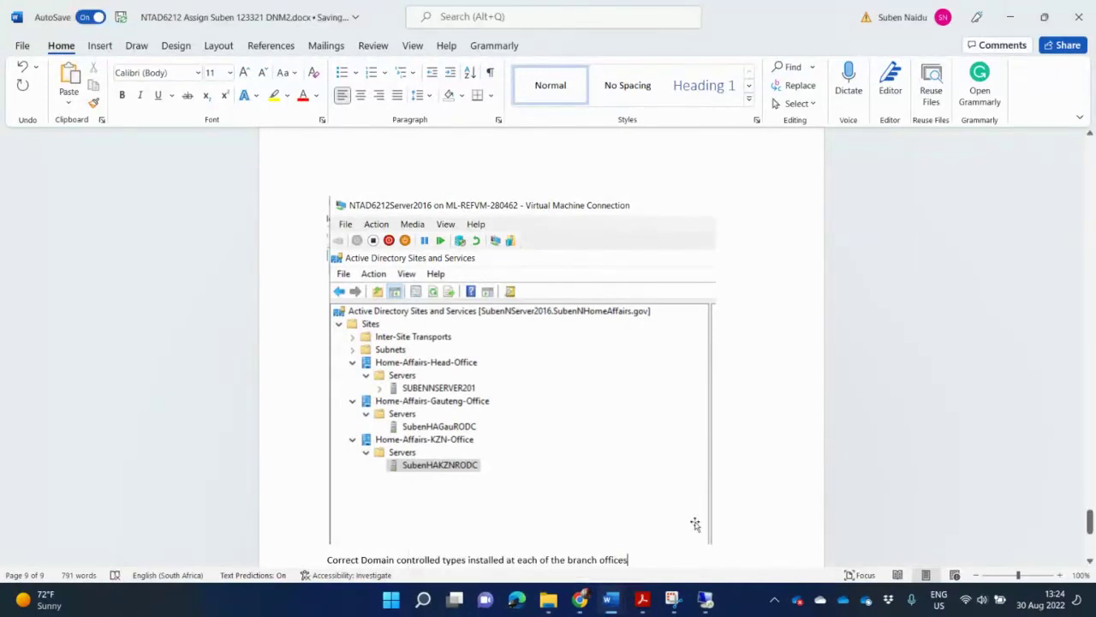
{"action": "scroll", "coordinate": [729, 532], "scroll_direction": "down", "scroll_amount": 1}
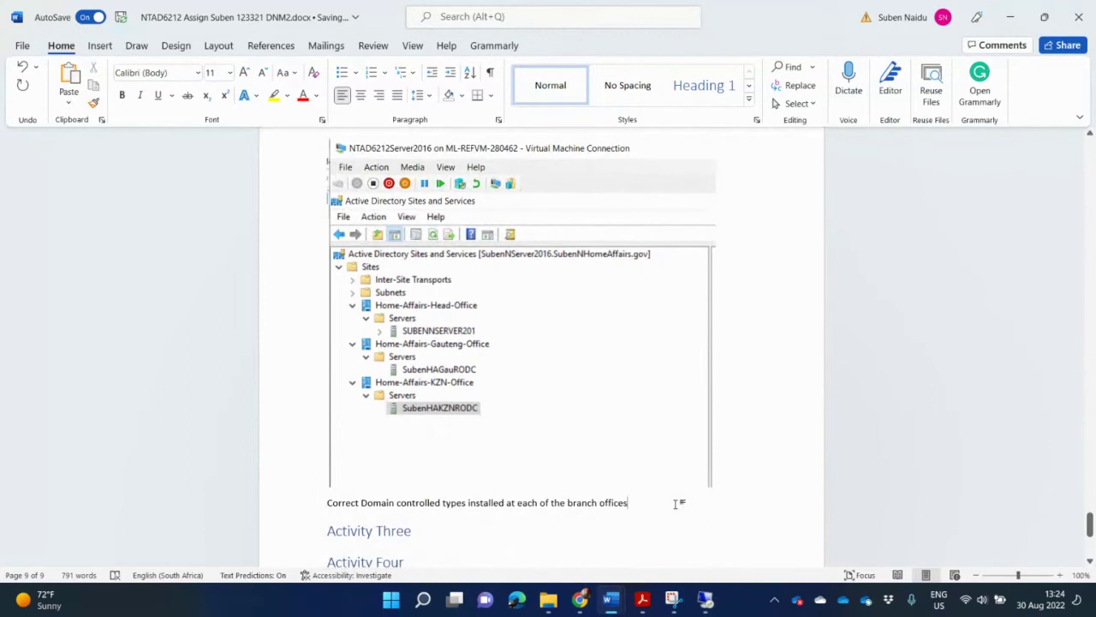
{"action": "key", "text": "Return"}
{"action": "type", "text": "Ex"}
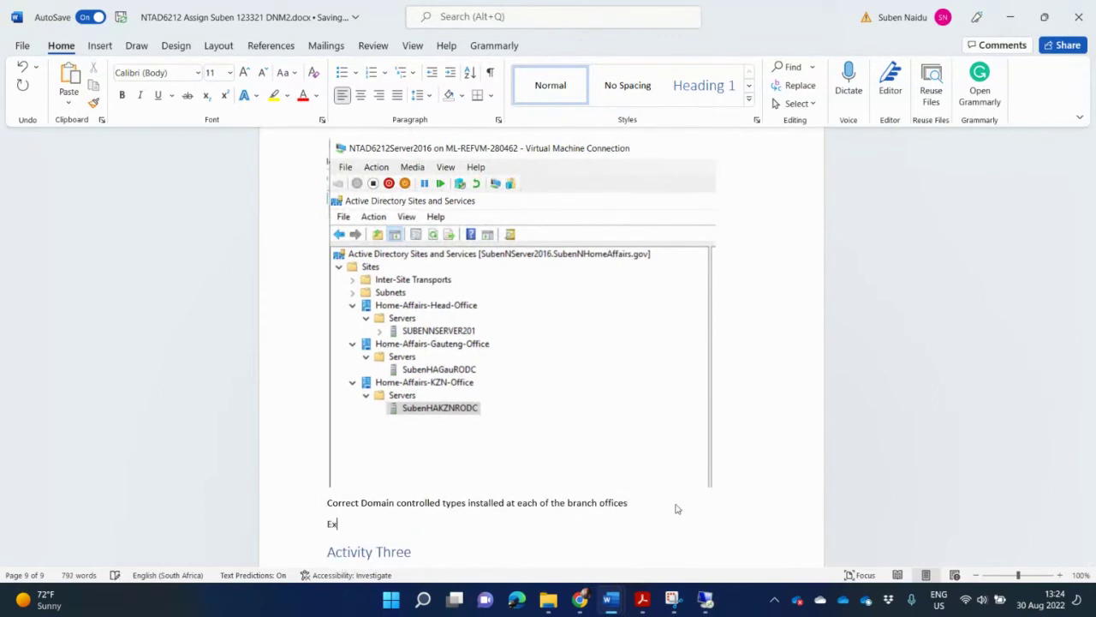
{"action": "type", "text": "plain details"}
{"action": "key", "text": "Return"}
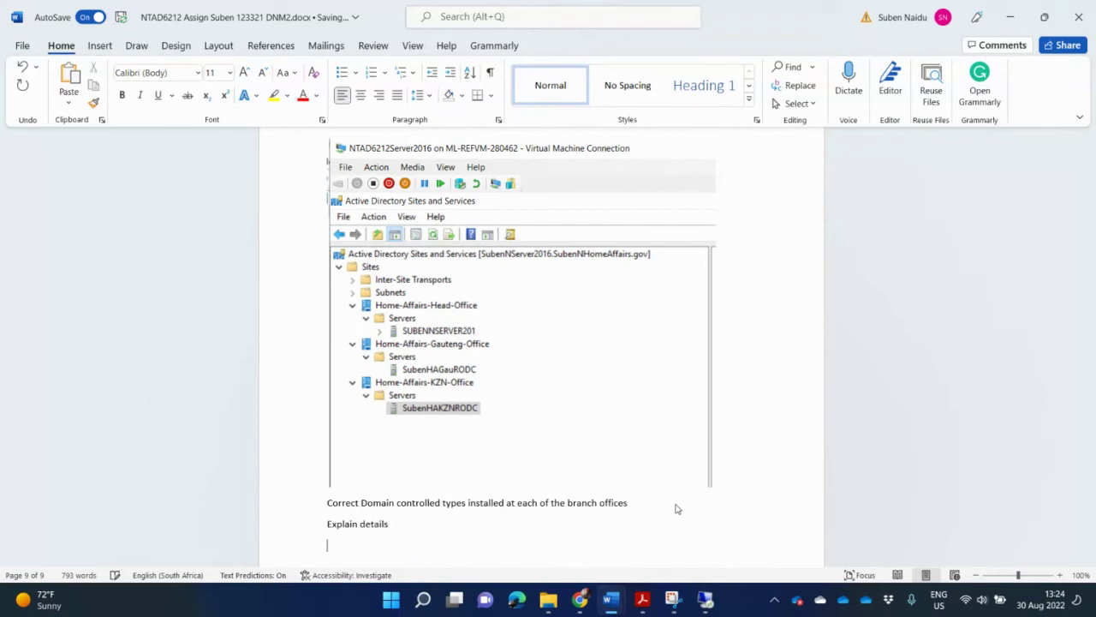
- Highlight the rubric criterion on controller types per site, then bring the remote lab server window forward
{"action": "left_click", "coordinate": [649, 602]}
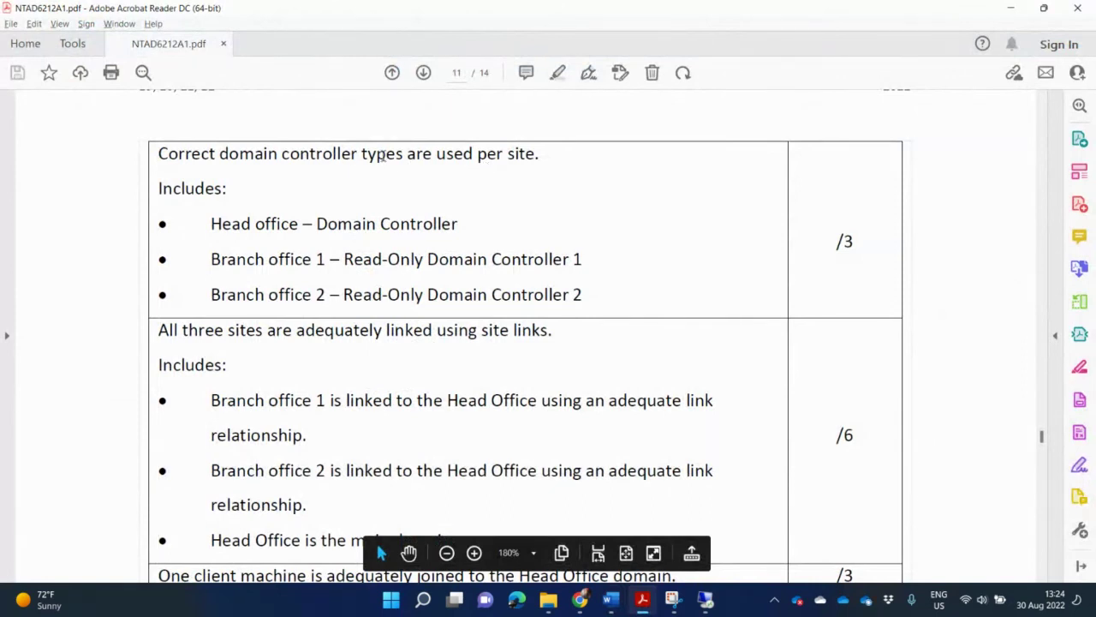
{"action": "left_click_drag", "start_coordinate": [541, 153], "coordinate": [282, 154]}
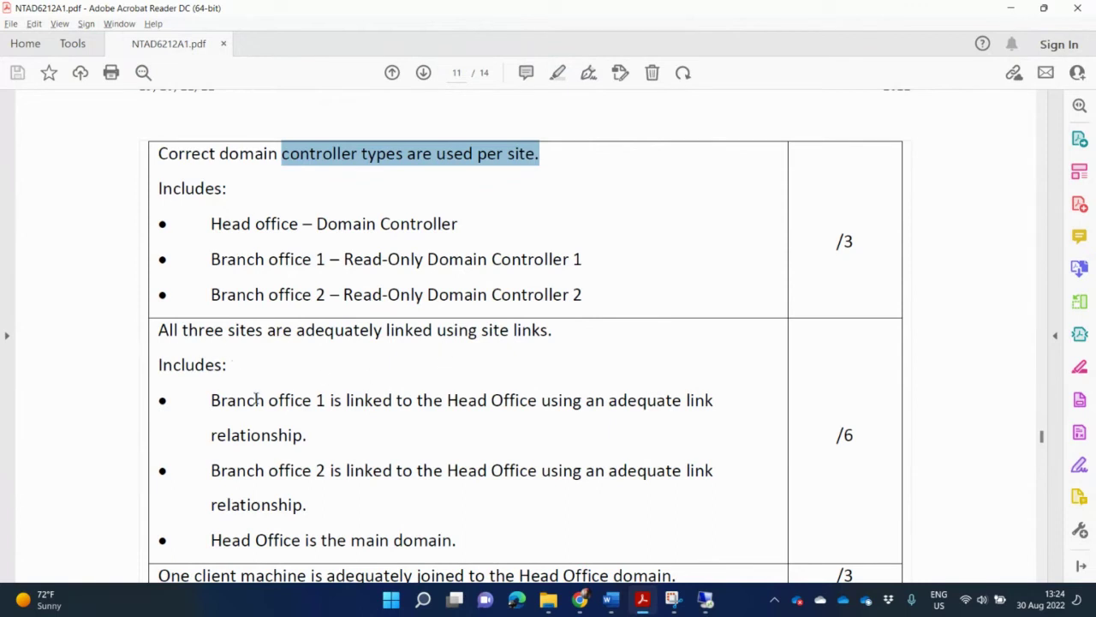
{"action": "scroll", "coordinate": [342, 405], "scroll_direction": "down", "scroll_amount": 1}
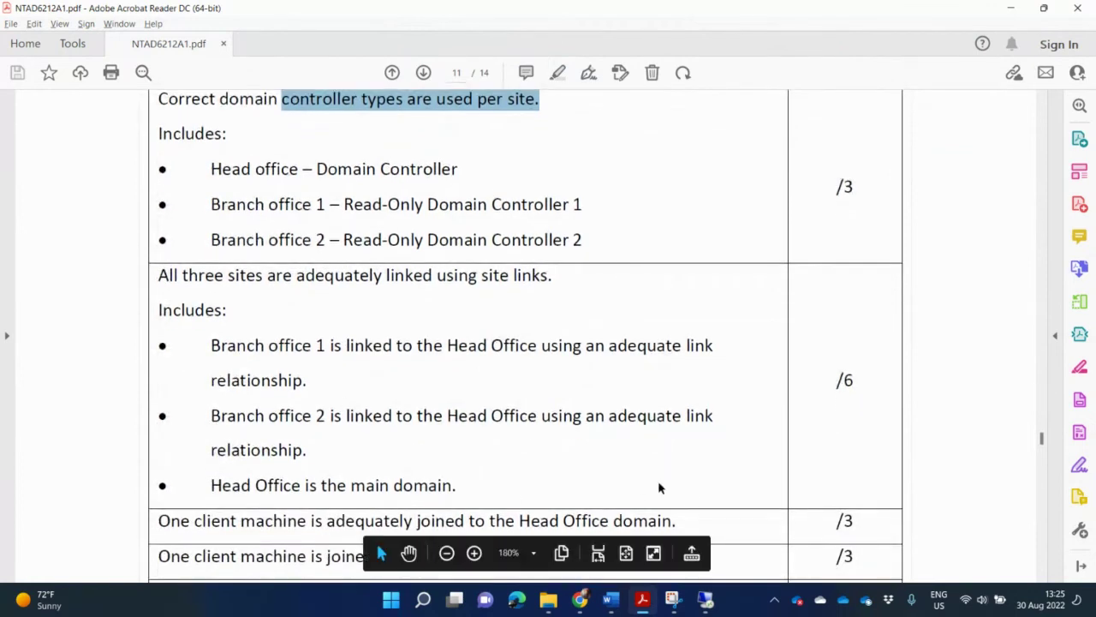
{"action": "left_click", "coordinate": [705, 601]}
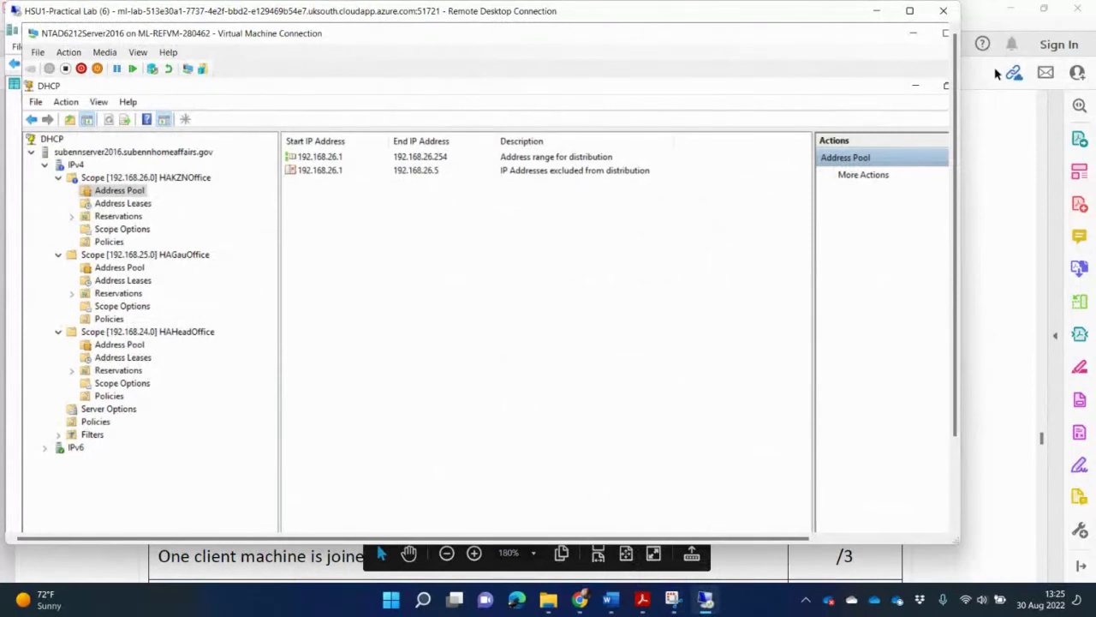
- Maximise the remote session, close the DHCP console and launch Active Directory Sites and Services from Tools
{"action": "left_click", "coordinate": [910, 10]}
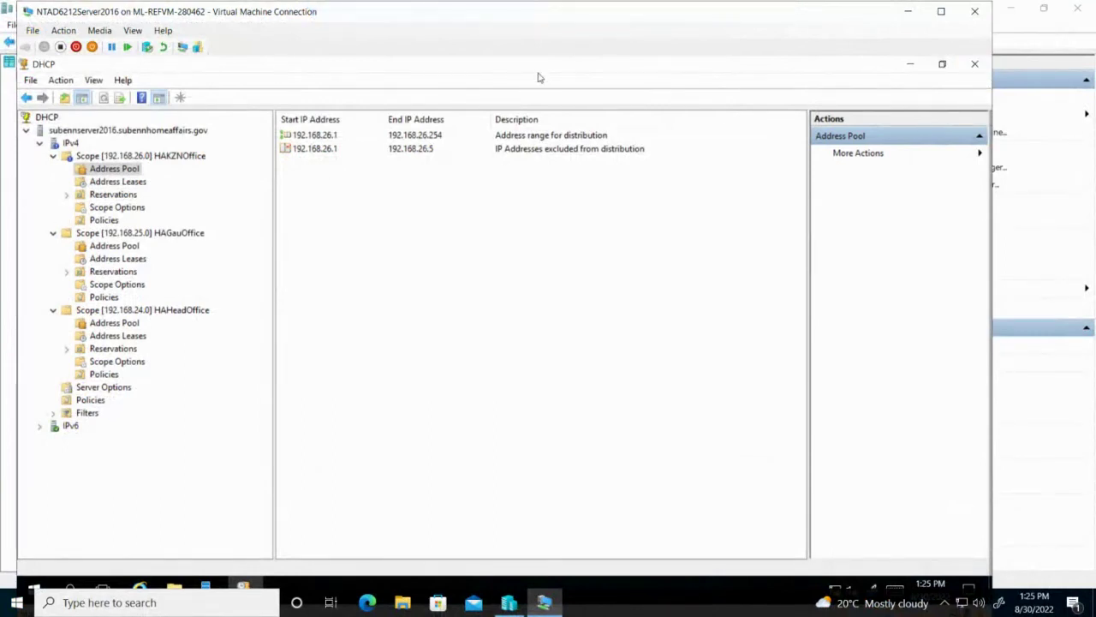
{"action": "left_click", "coordinate": [980, 72]}
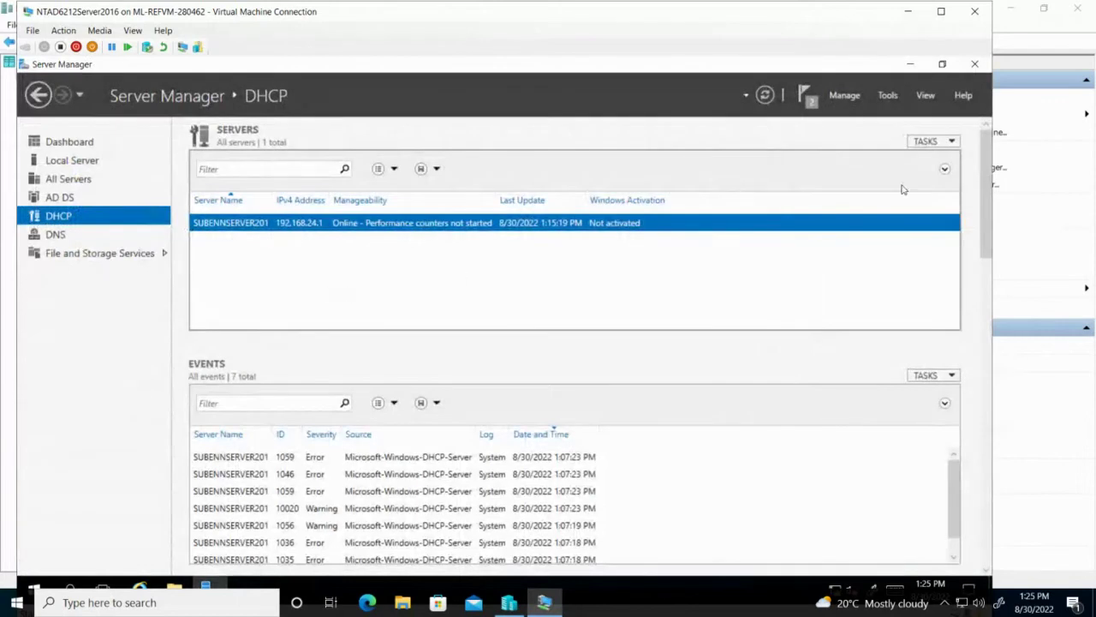
{"action": "left_click", "coordinate": [887, 96]}
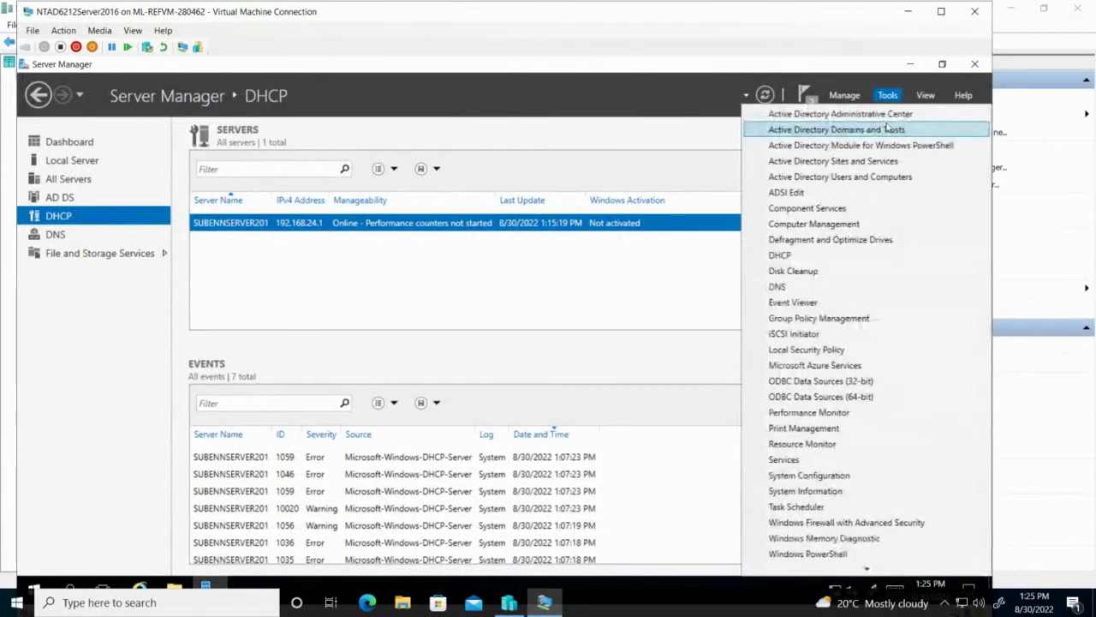
{"action": "left_click", "coordinate": [875, 163]}
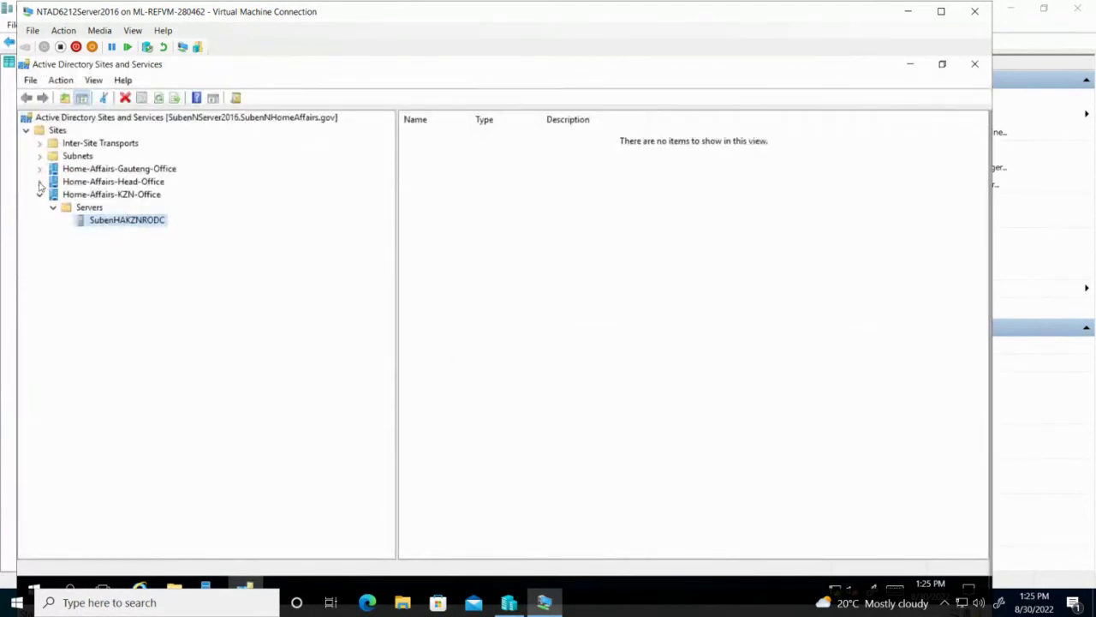
- Expand the Home-Affairs sites and review the Gauteng-Office site's properties tabs, cancelling without changes
{"action": "left_click", "coordinate": [38, 181]}
{"action": "left_click", "coordinate": [39, 169]}
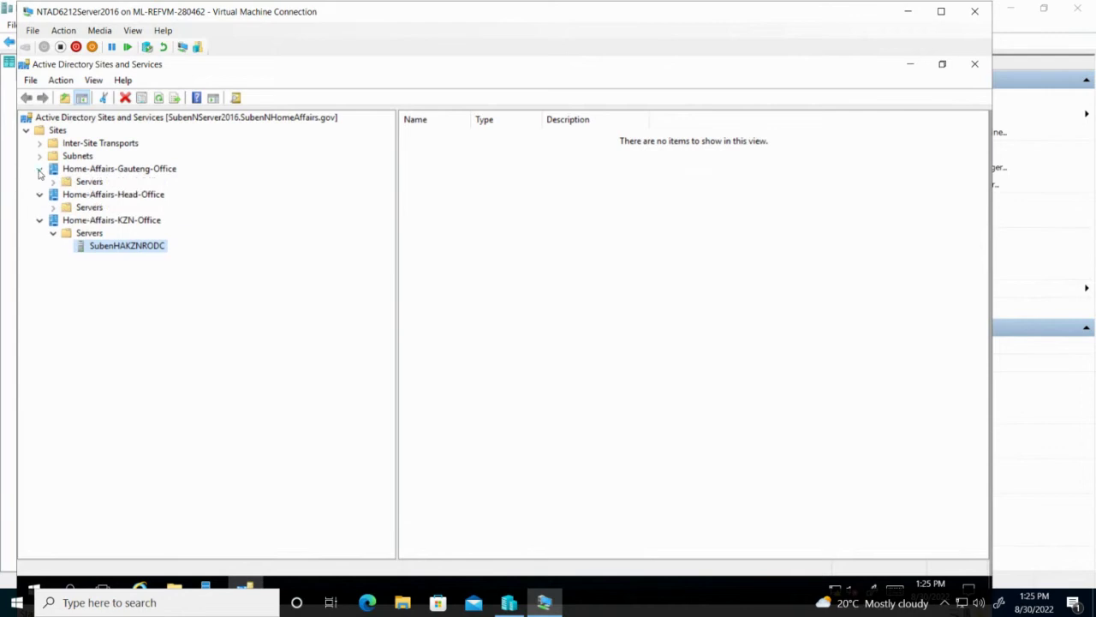
{"action": "left_click", "coordinate": [97, 171]}
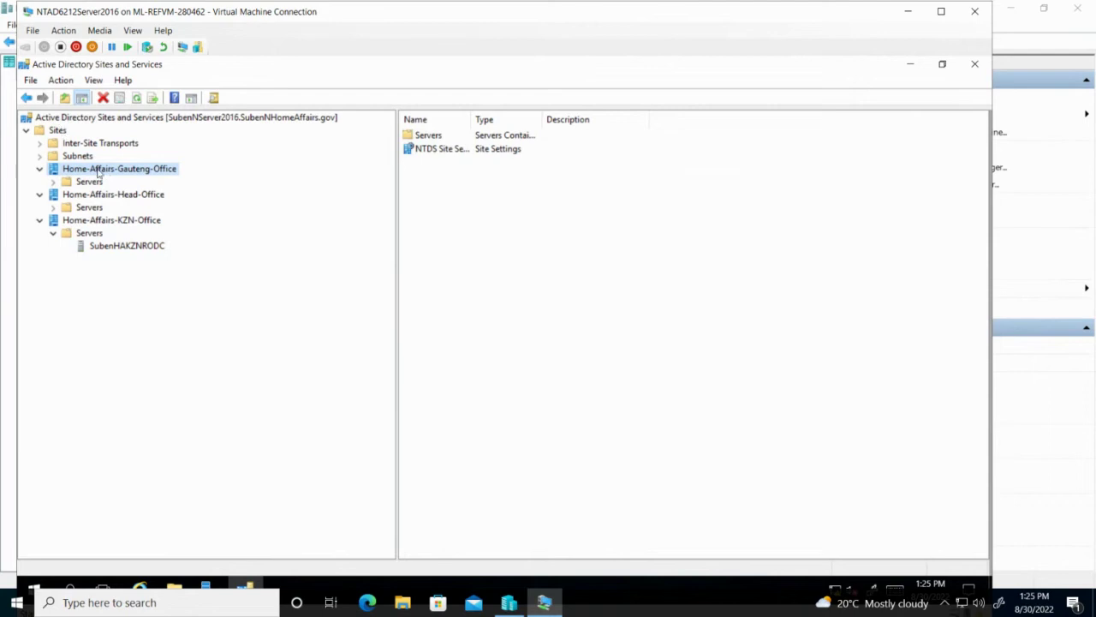
{"action": "right_click", "coordinate": [97, 171]}
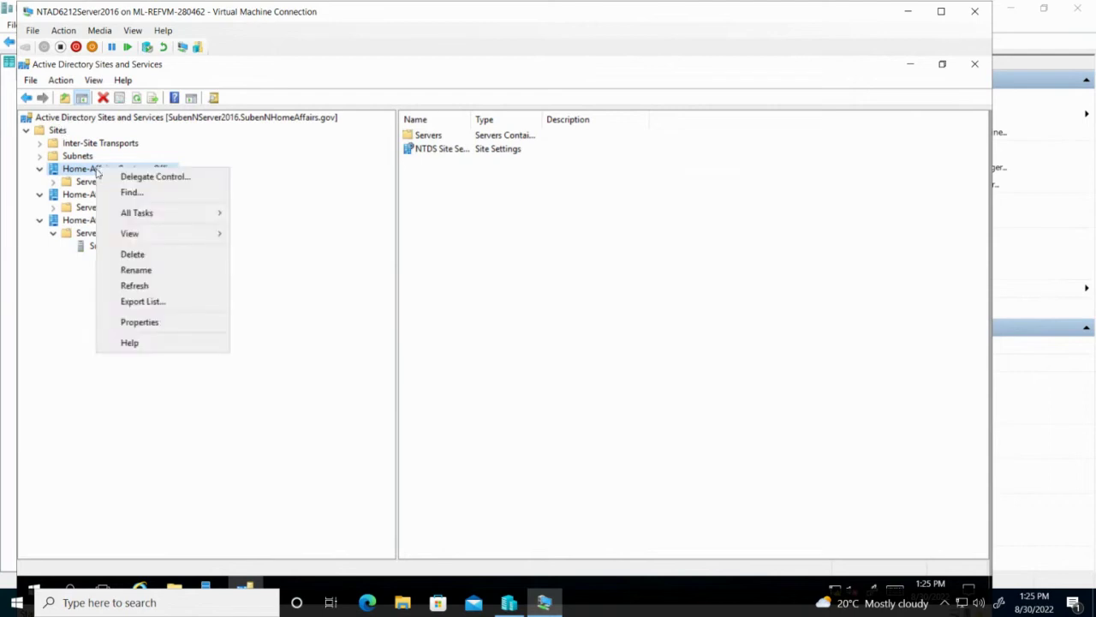
{"action": "left_click", "coordinate": [190, 322]}
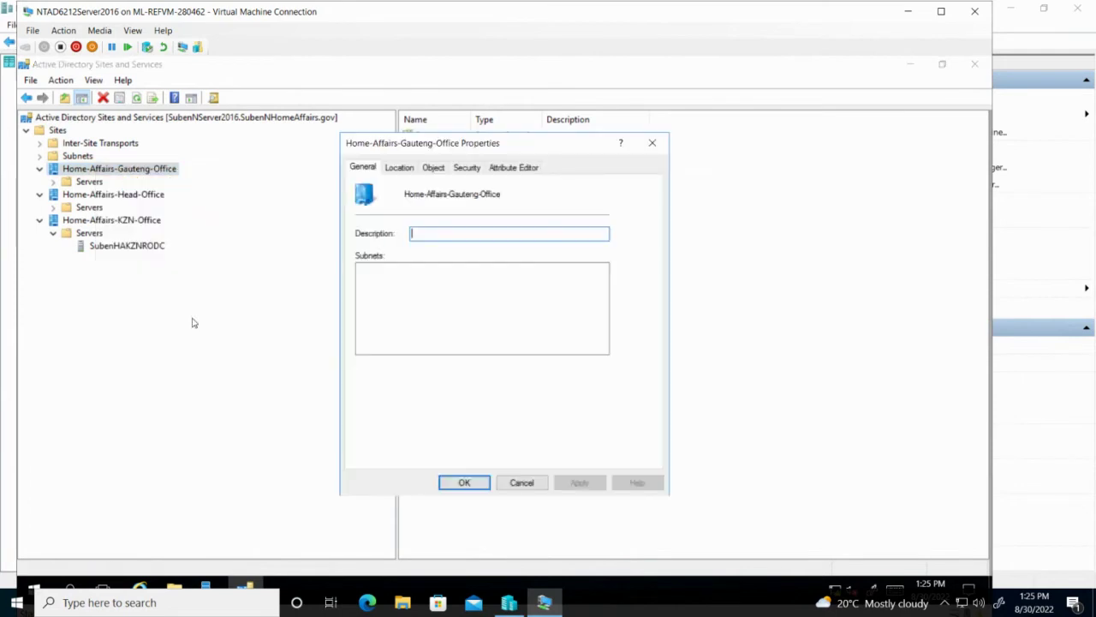
{"action": "left_click", "coordinate": [399, 168]}
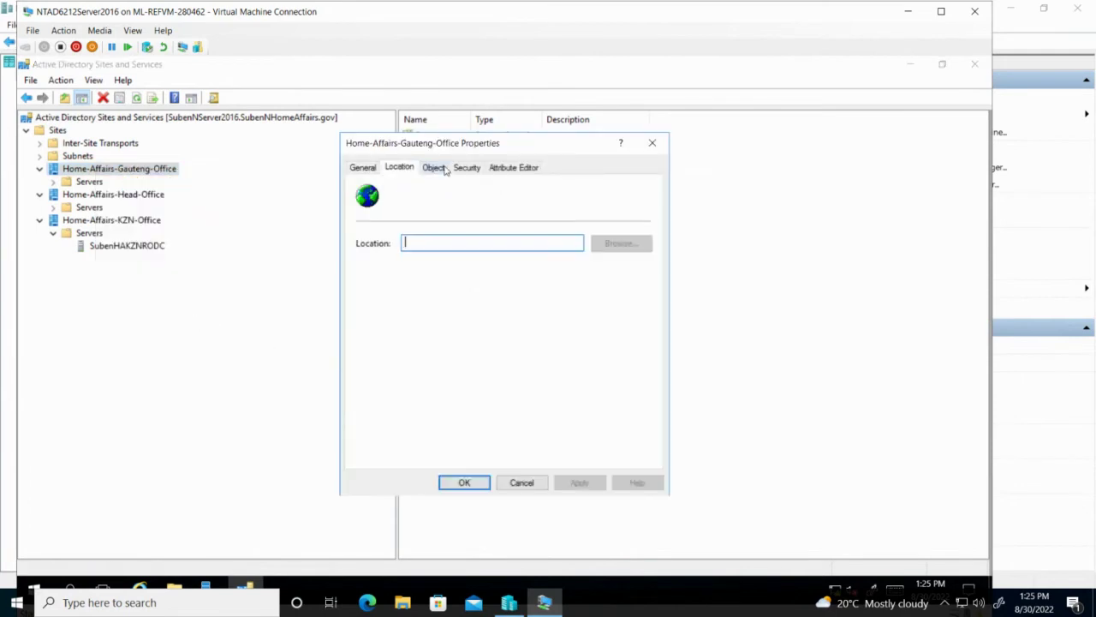
{"action": "left_click", "coordinate": [433, 168]}
{"action": "left_click", "coordinate": [466, 168]}
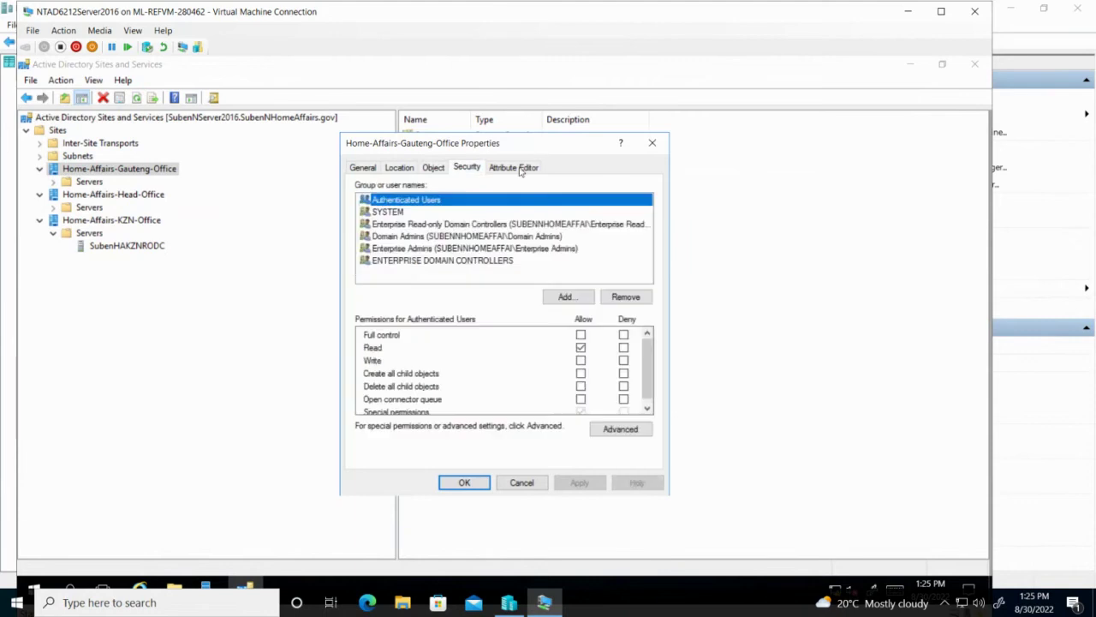
{"action": "left_click", "coordinate": [514, 168]}
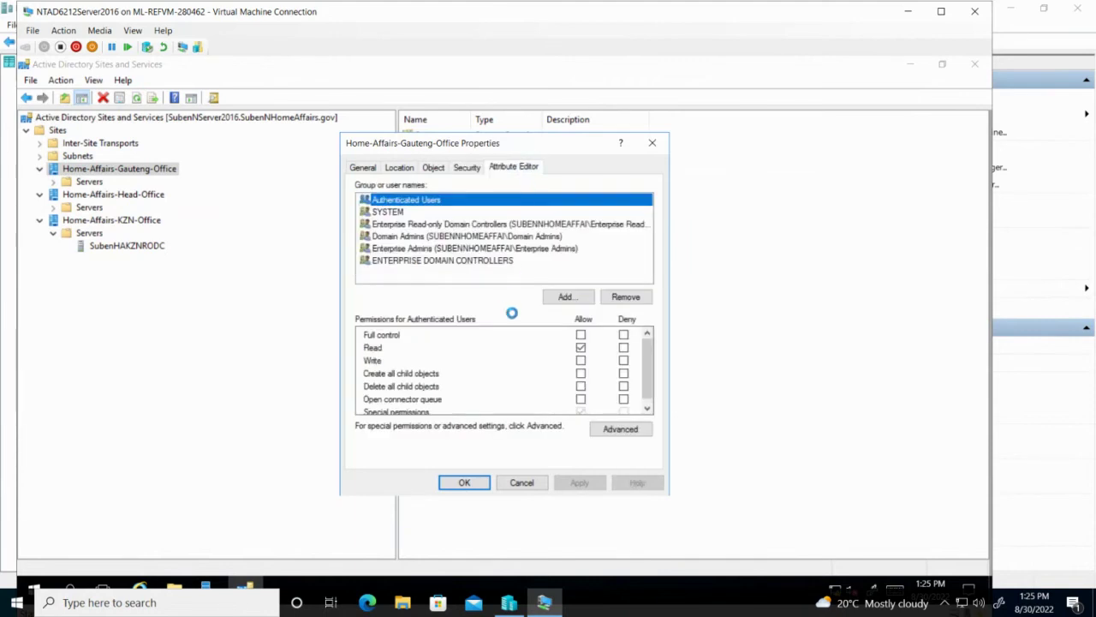
{"action": "left_click", "coordinate": [531, 483]}
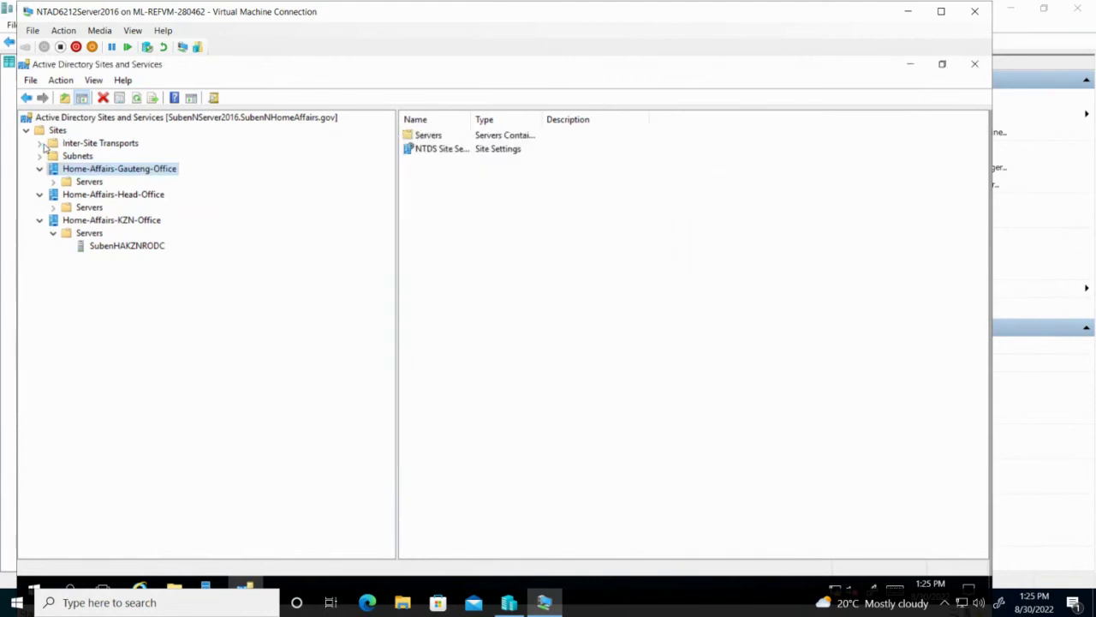
- Expand Inter-Site Transports and select IP to list the DEFAULTIPSITELINK site link
{"action": "left_click", "coordinate": [40, 144]}
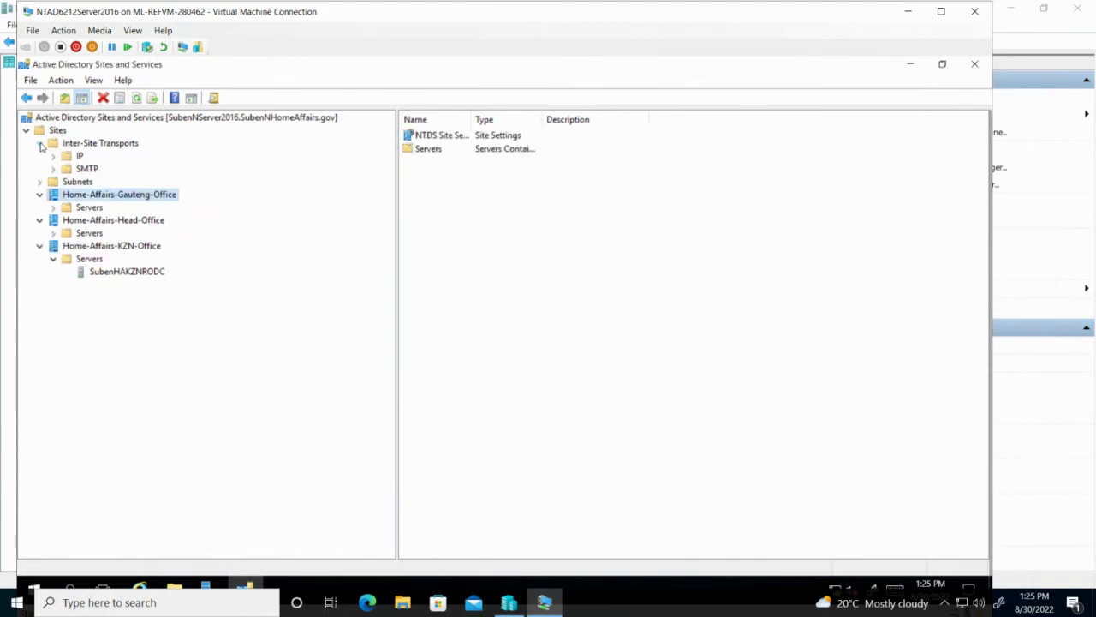
{"action": "left_click", "coordinate": [86, 144]}
{"action": "left_click", "coordinate": [80, 155]}
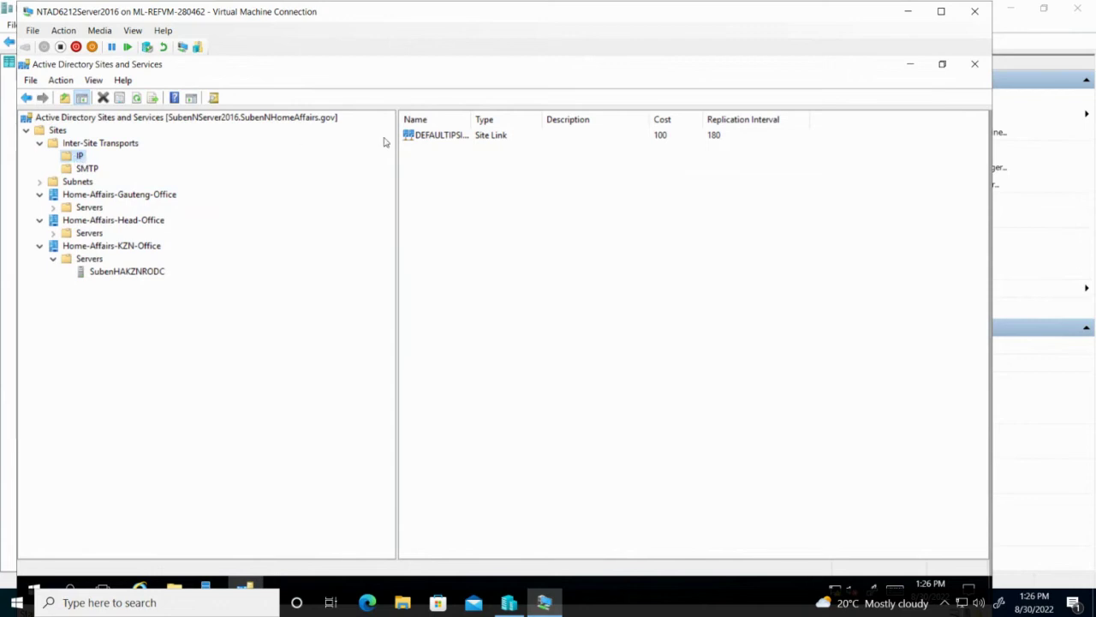
{"action": "left_click_drag", "start_coordinate": [475, 113], "coordinate": [554, 121]}
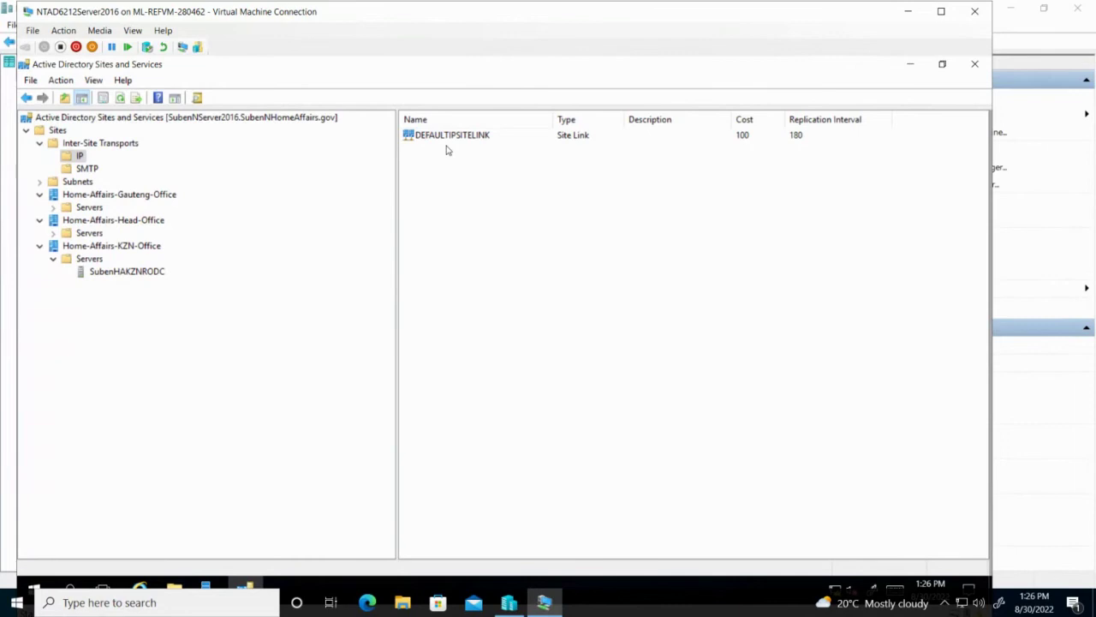
- Create a new IP site link Gau_HeadOffice containing the Gauteng-Office and Head-Office sites
{"action": "right_click", "coordinate": [79, 157]}
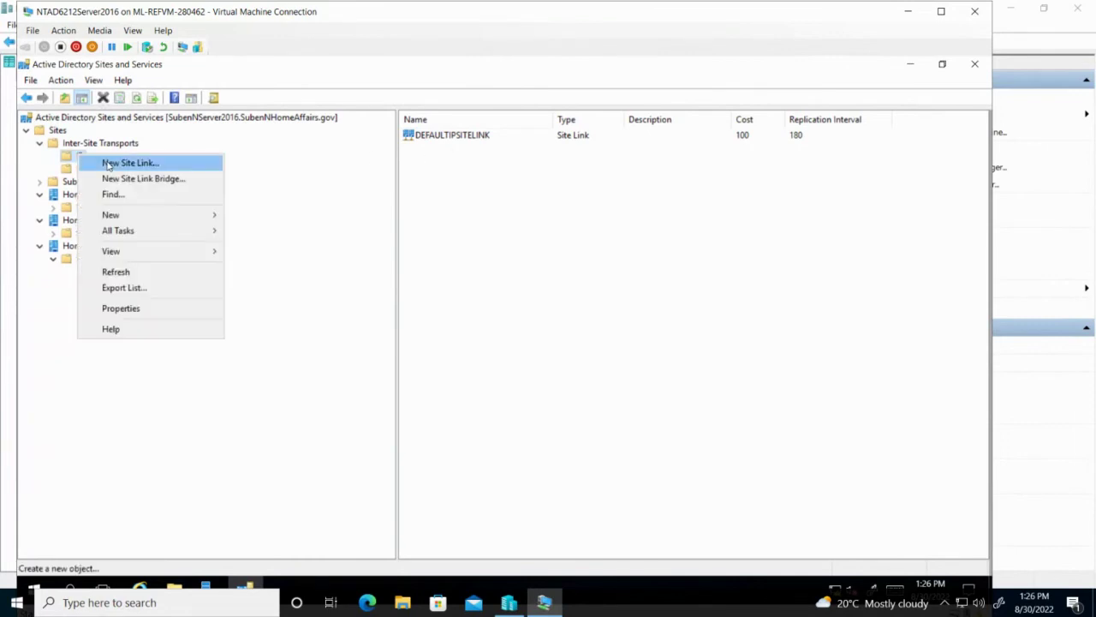
{"action": "left_click", "coordinate": [108, 163]}
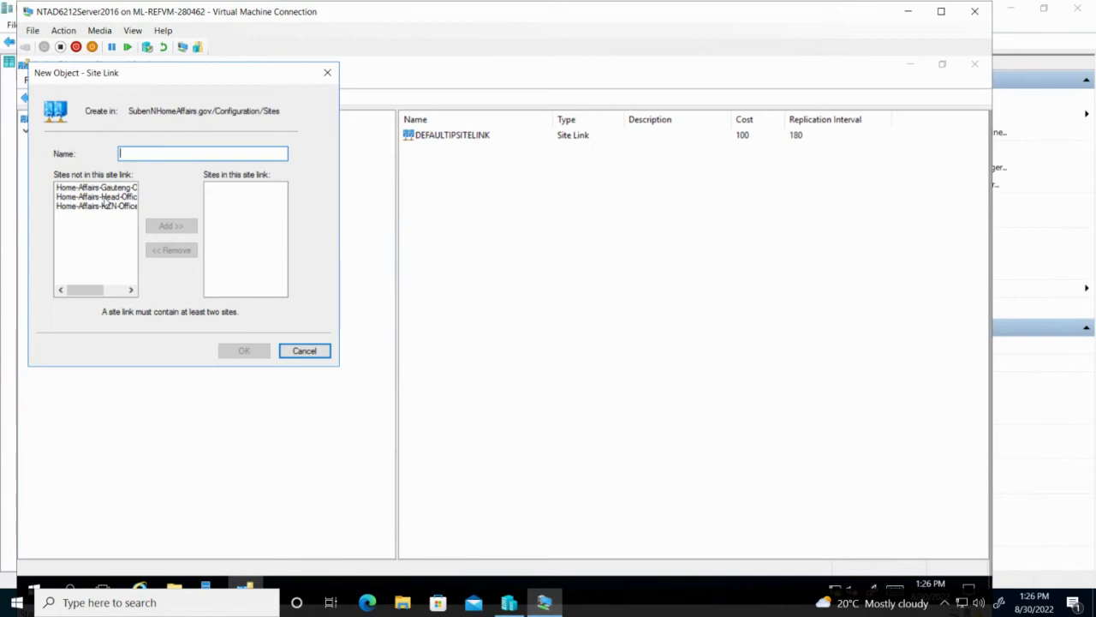
{"action": "type", "text": "Gau_HeadOffice"}
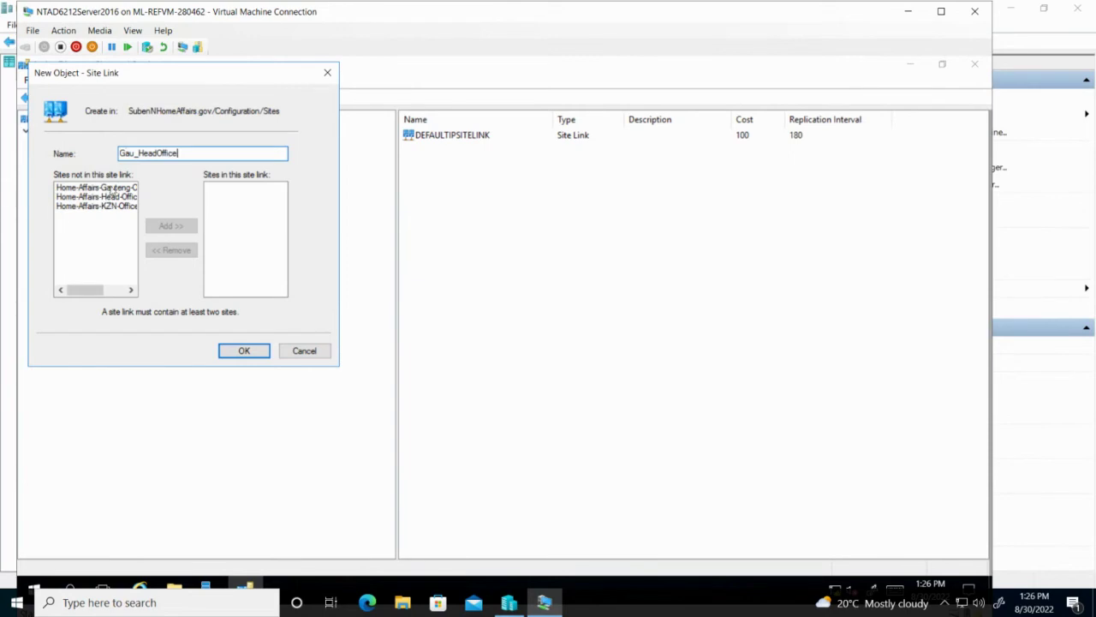
{"action": "left_click", "coordinate": [113, 190]}
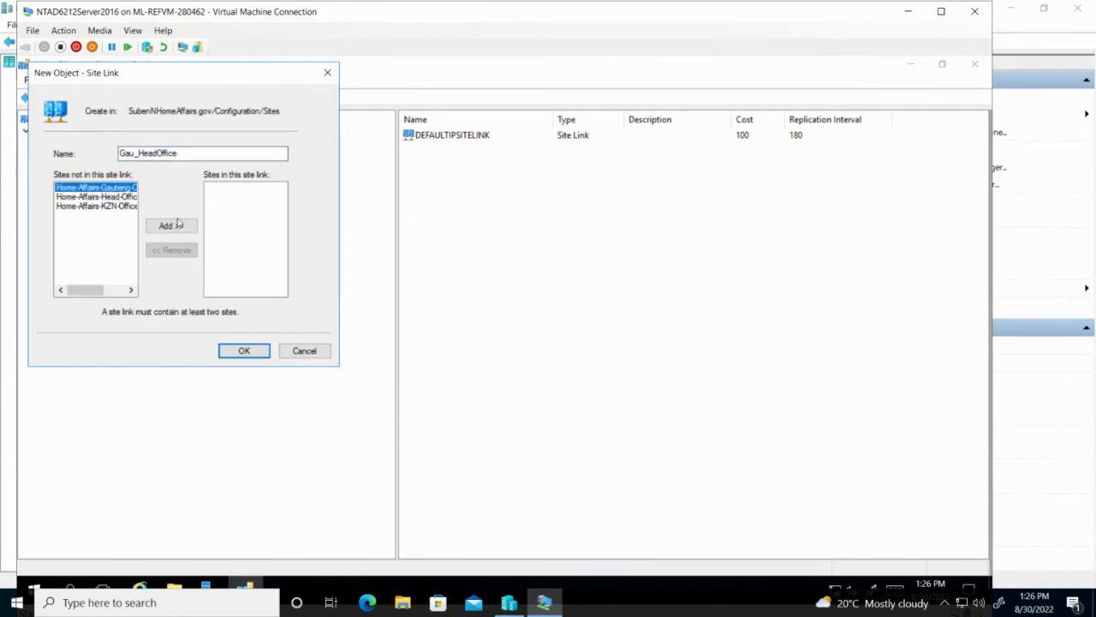
{"action": "left_click", "coordinate": [175, 225]}
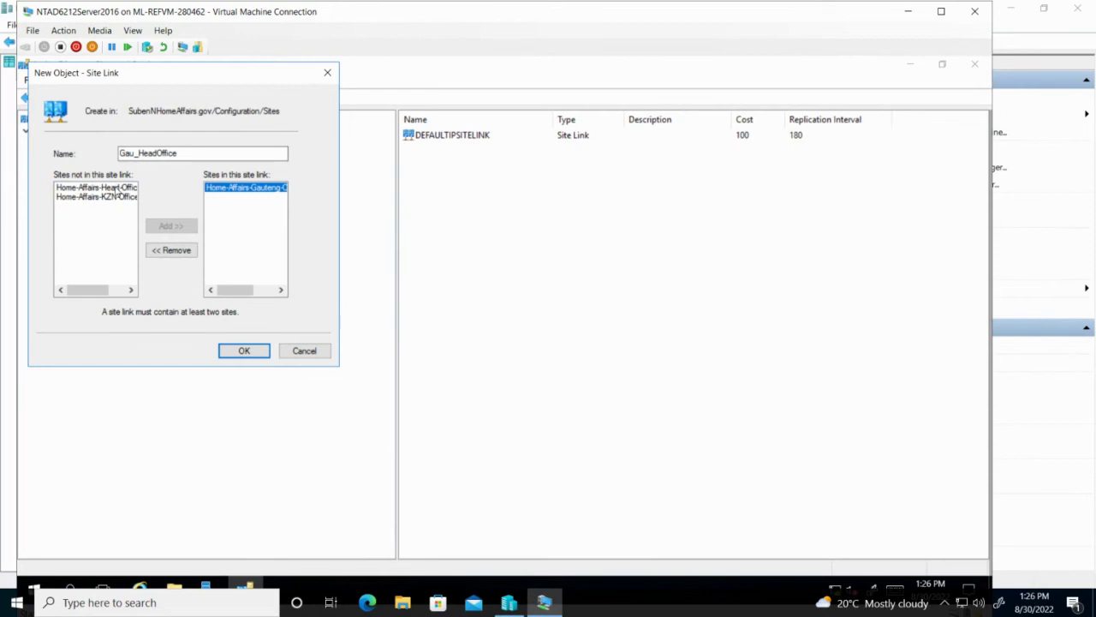
{"action": "left_click", "coordinate": [119, 188]}
{"action": "left_click", "coordinate": [175, 225]}
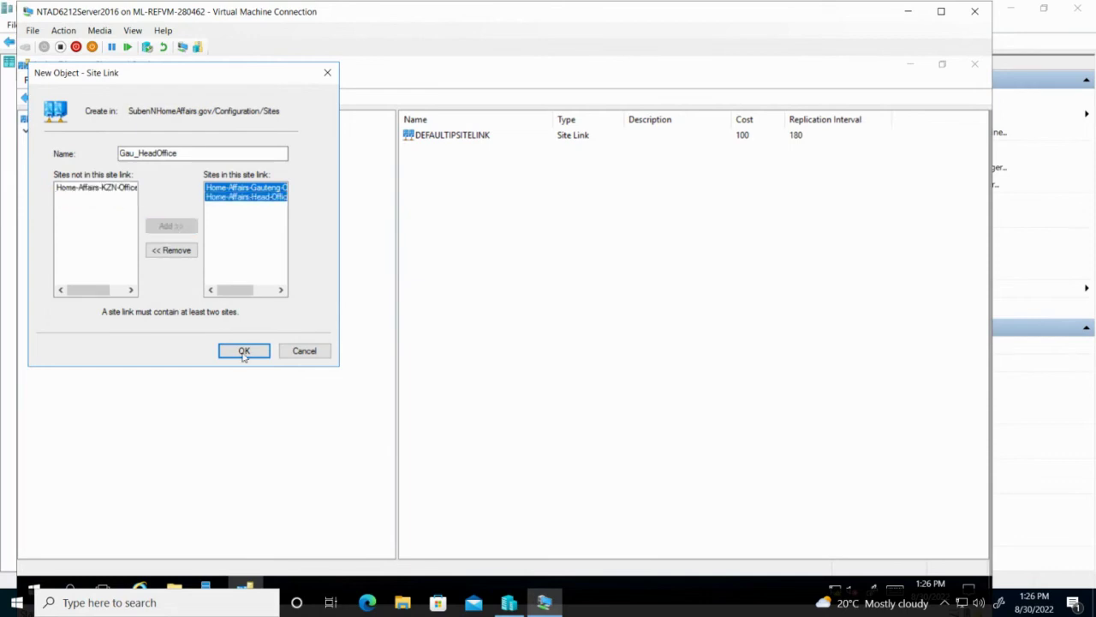
{"action": "left_click", "coordinate": [250, 356]}
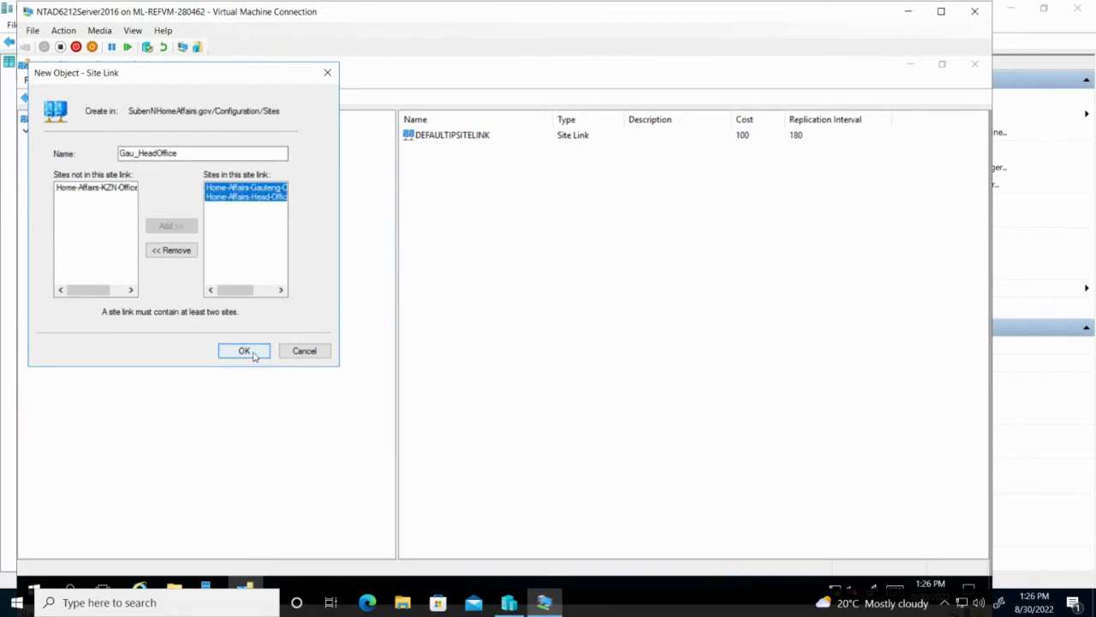
{"action": "left_click", "coordinate": [248, 352]}
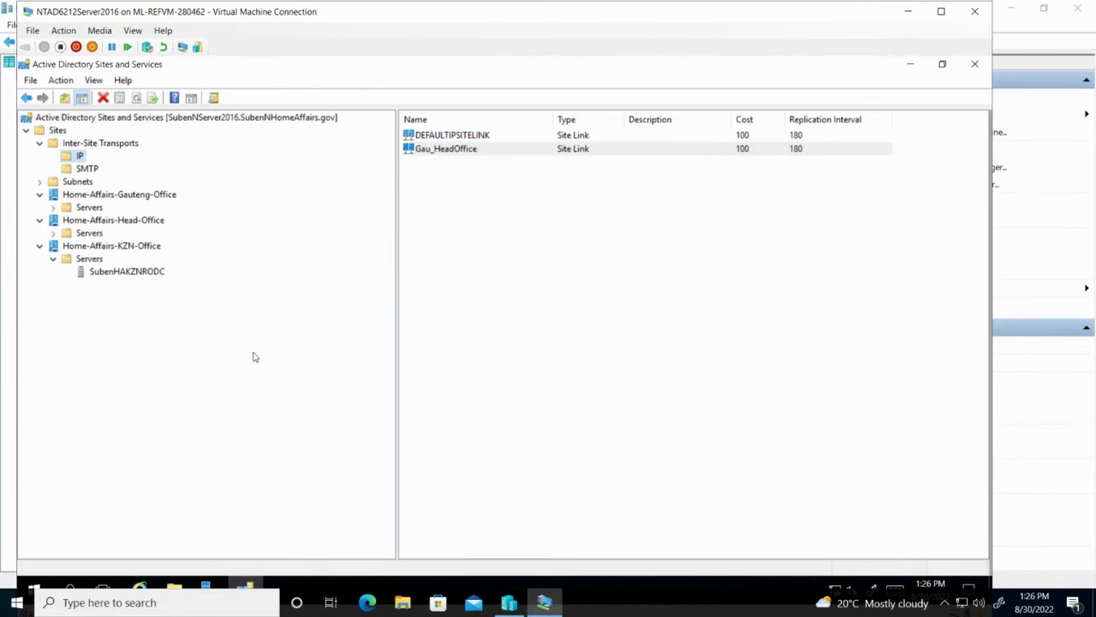
- Create a new IP site link KZN-HeadOffice containing the Head-Office and KZN-Office sites
{"action": "right_click", "coordinate": [79, 155]}
{"action": "left_click", "coordinate": [111, 167]}
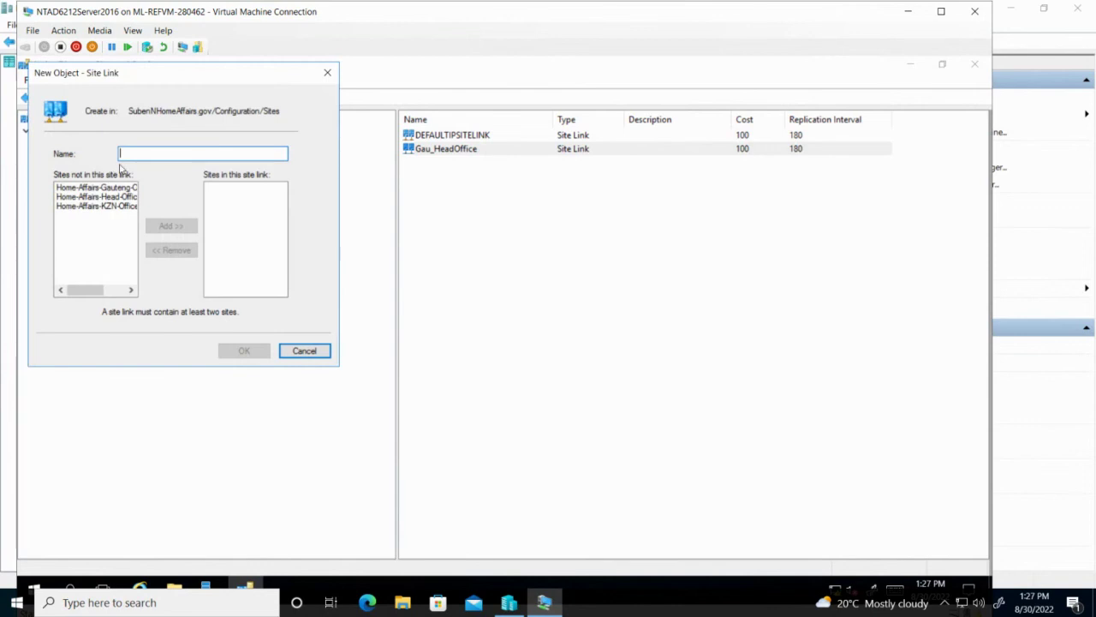
{"action": "type", "text": "KZN"}
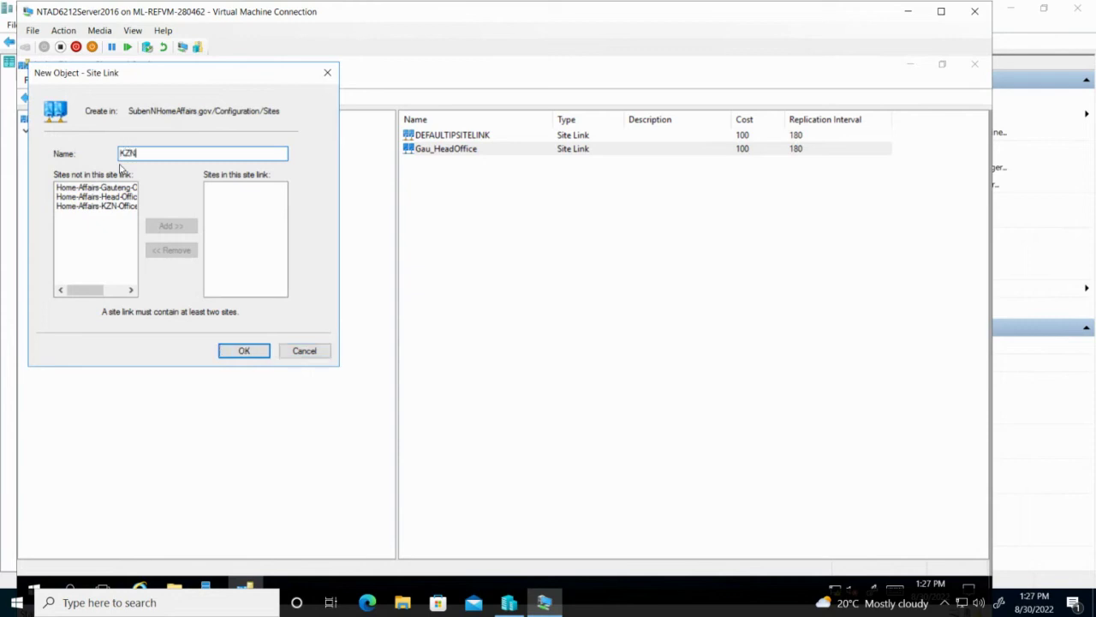
{"action": "type", "text": "-HeadOffice"}
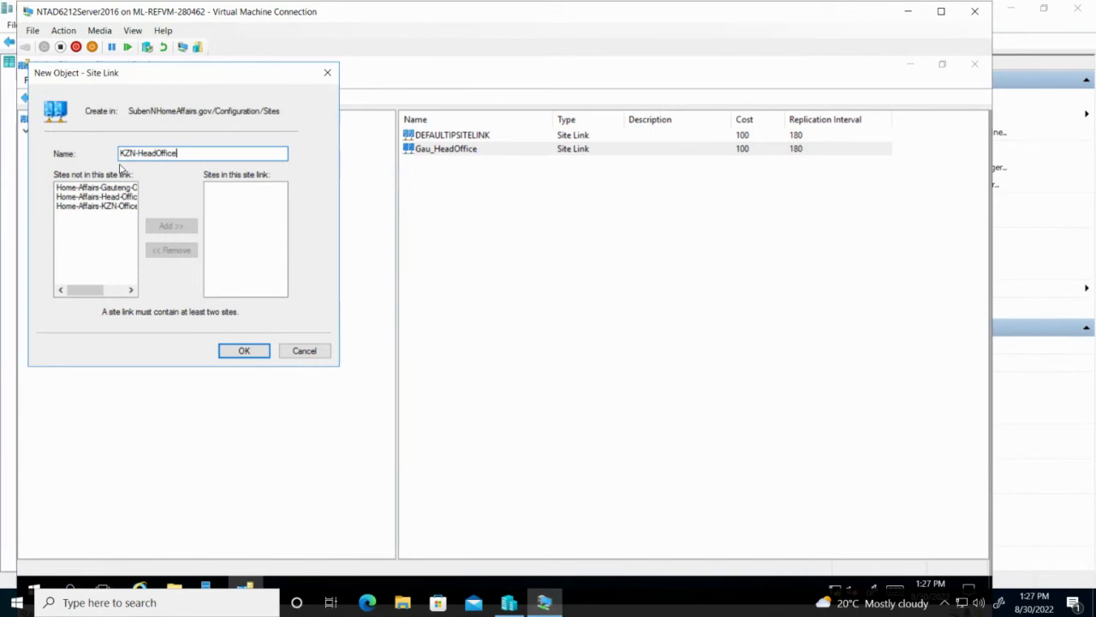
{"action": "left_click", "coordinate": [244, 350]}
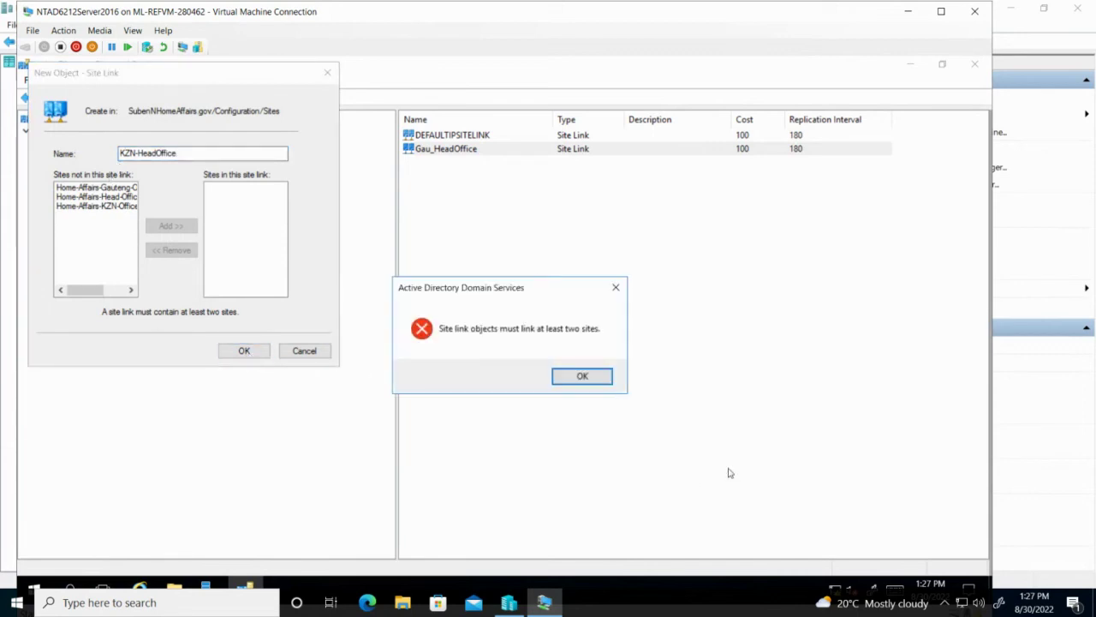
{"action": "left_click", "coordinate": [582, 377]}
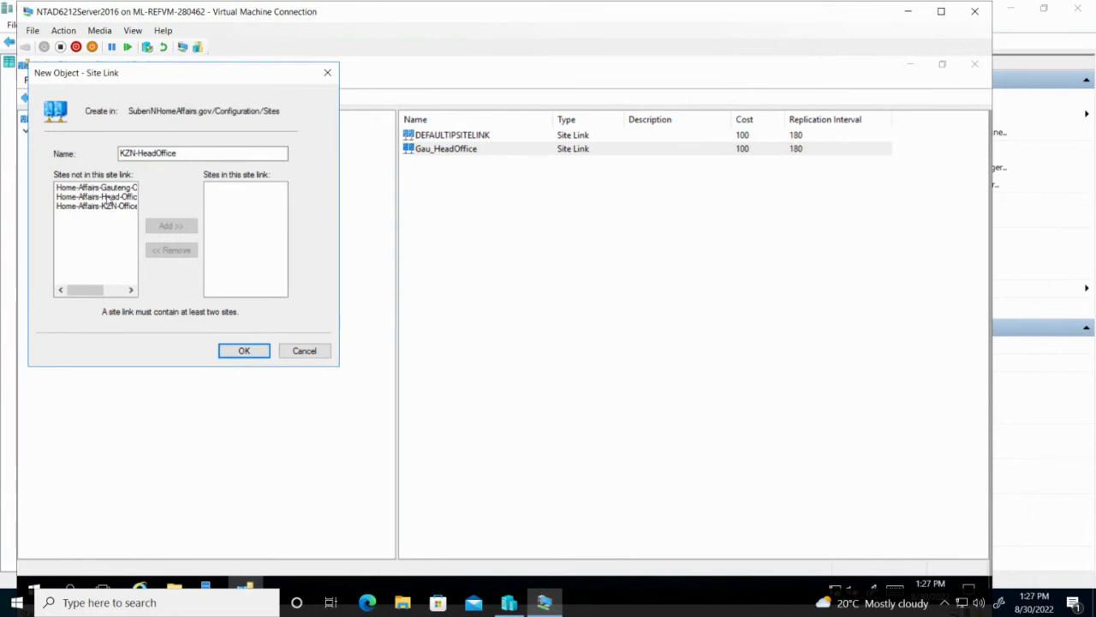
{"action": "left_click", "coordinate": [101, 196]}
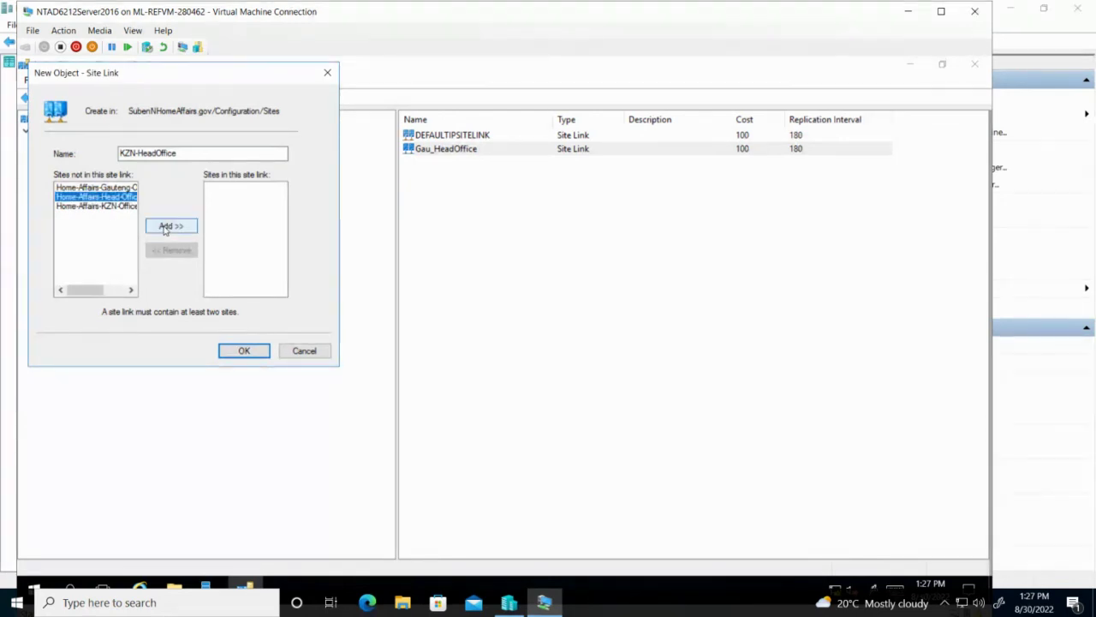
{"action": "left_click", "coordinate": [170, 225]}
{"action": "left_click", "coordinate": [109, 197]}
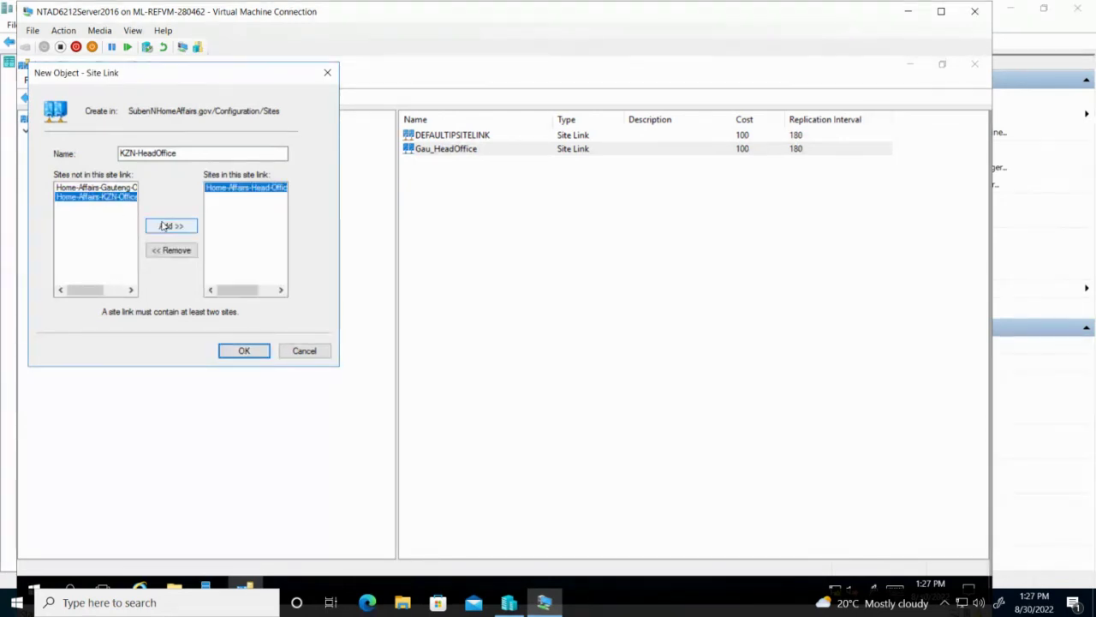
{"action": "left_click", "coordinate": [171, 226]}
{"action": "left_click", "coordinate": [244, 351]}
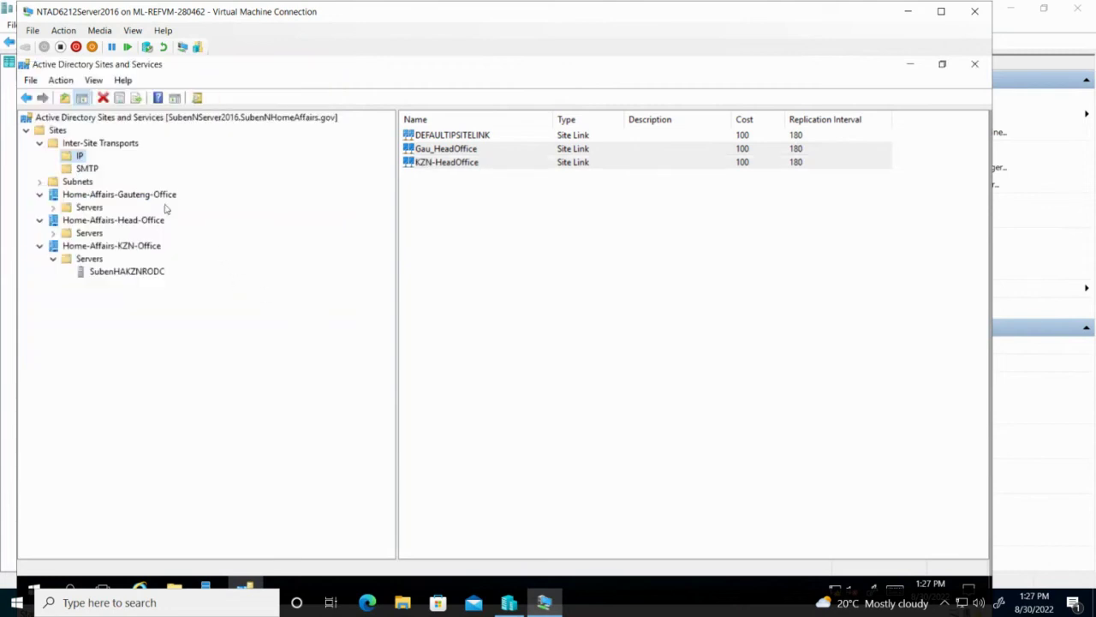
- Open the DEFAULTIPSITELINK properties to review them, then cancel without changes
{"action": "left_click", "coordinate": [469, 137]}
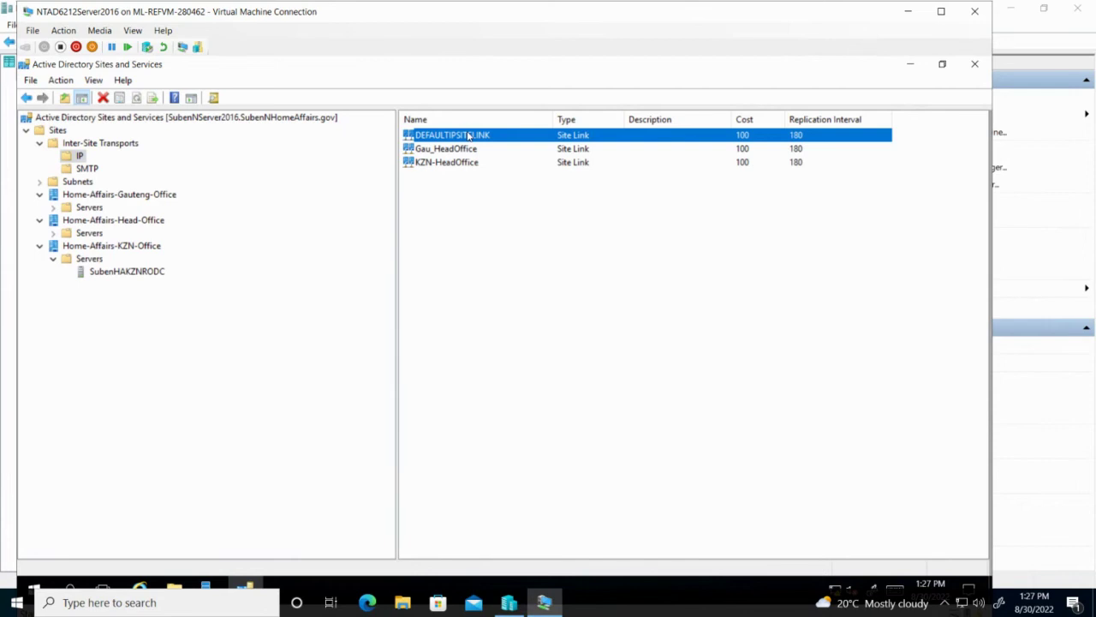
{"action": "double_click", "coordinate": [468, 136]}
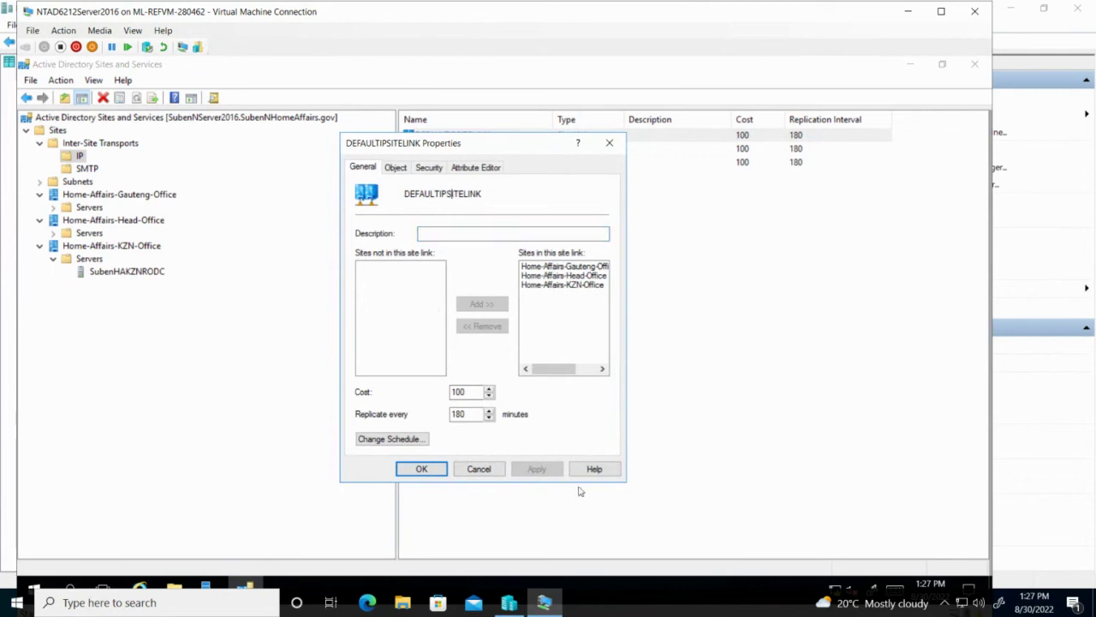
{"action": "left_click", "coordinate": [479, 470]}
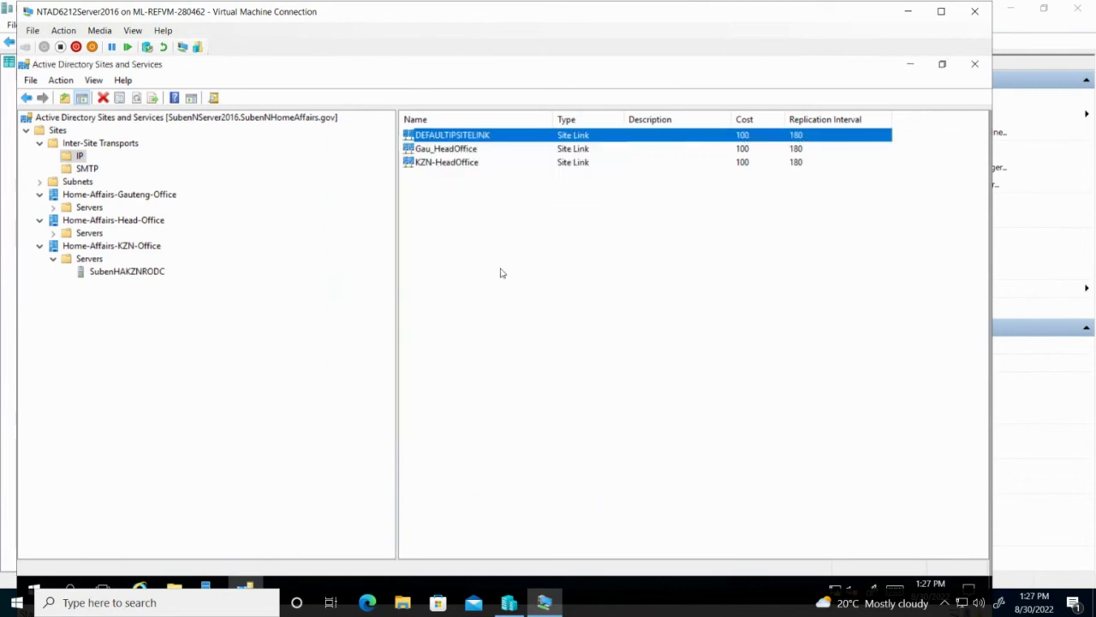
- Rename DEFAULTIPSITELINK to KZN-Gau and open its properties
{"action": "right_click", "coordinate": [479, 135]}
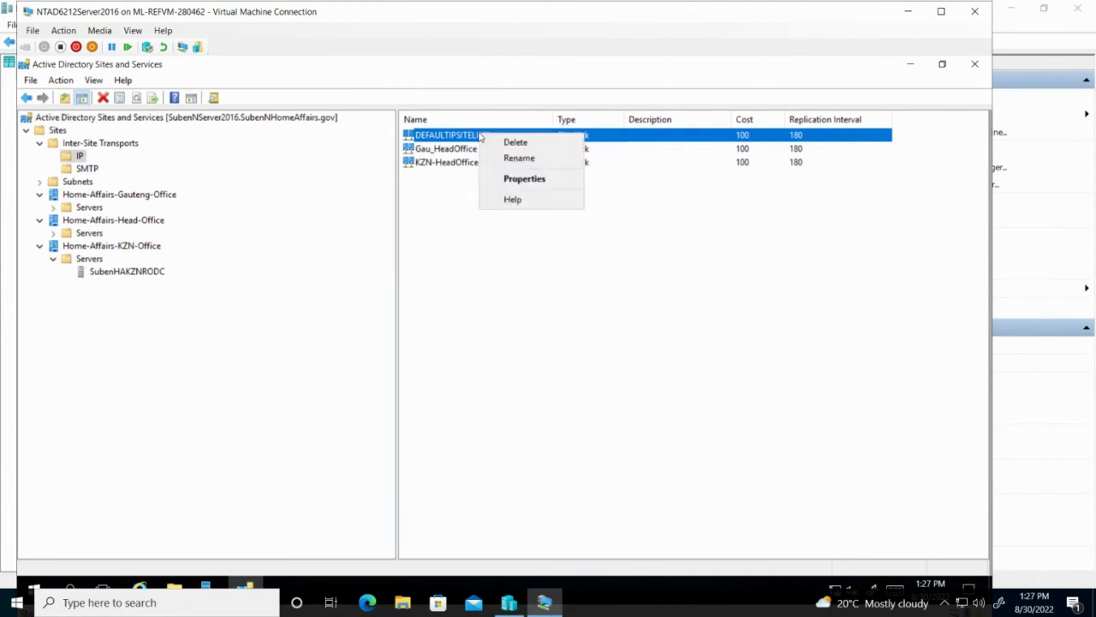
{"action": "left_click", "coordinate": [517, 157]}
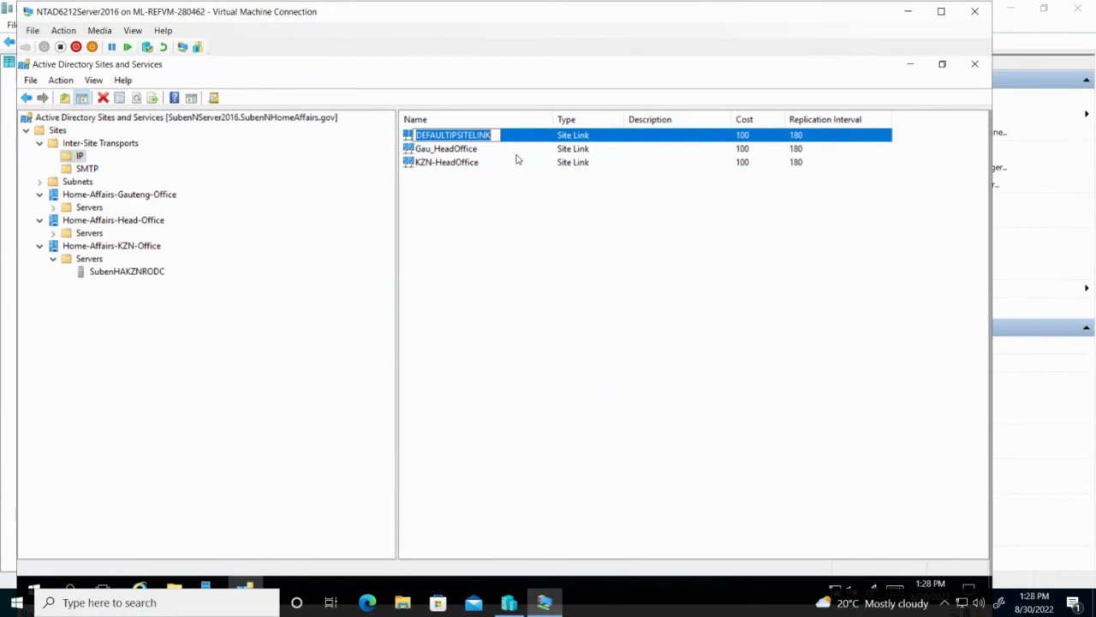
{"action": "type", "text": "KZN-"}
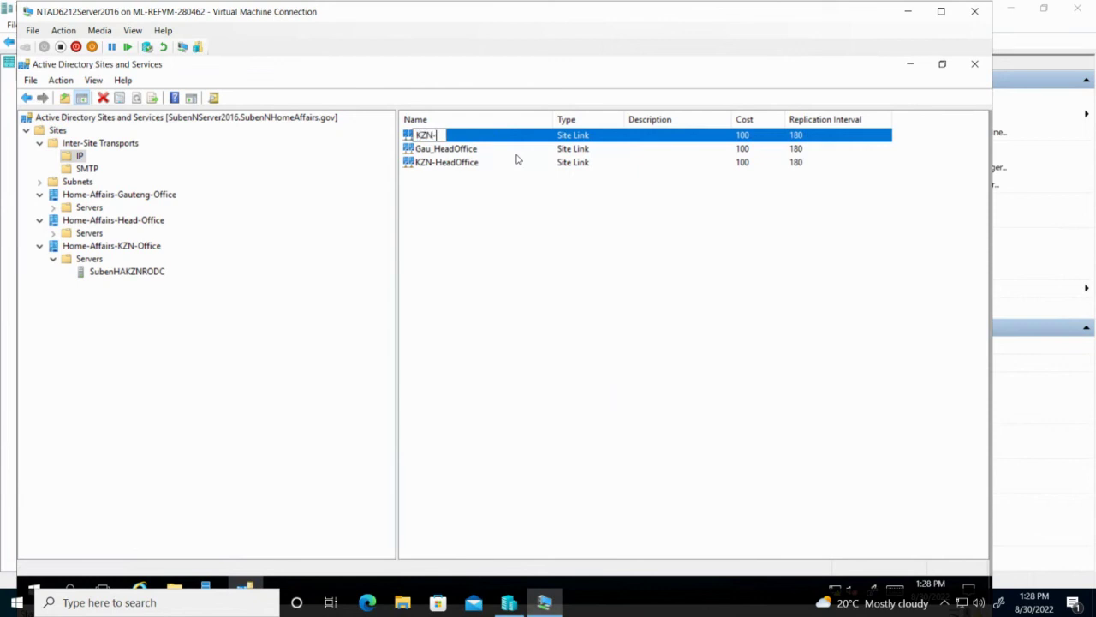
{"action": "type", "text": "Gau"}
{"action": "key", "text": "Return"}
{"action": "right_click", "coordinate": [456, 140]}
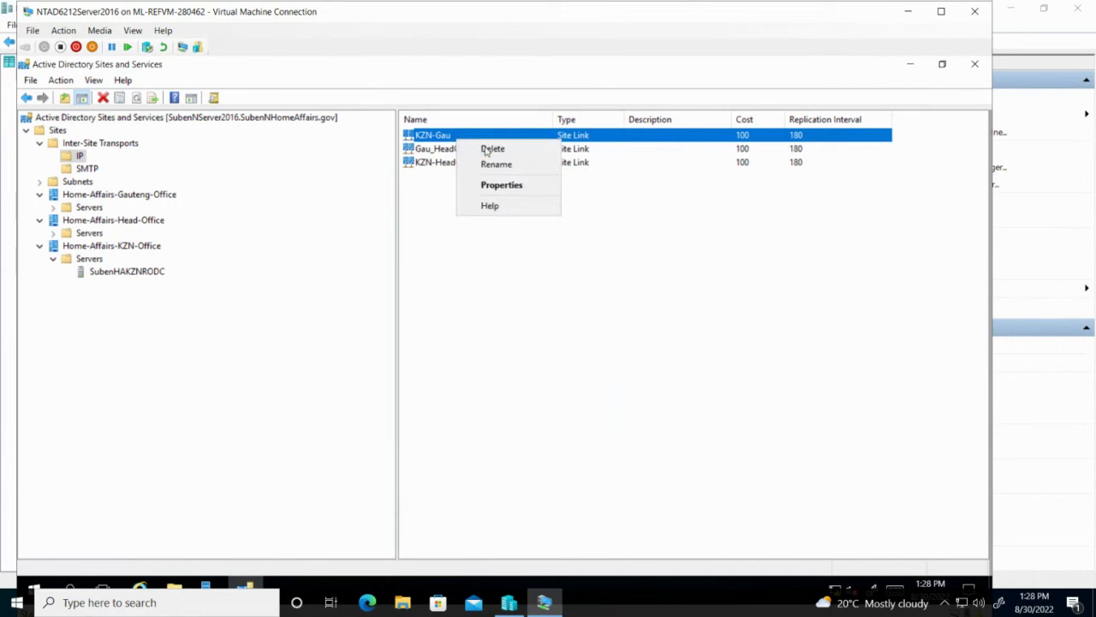
{"action": "left_click", "coordinate": [512, 184]}
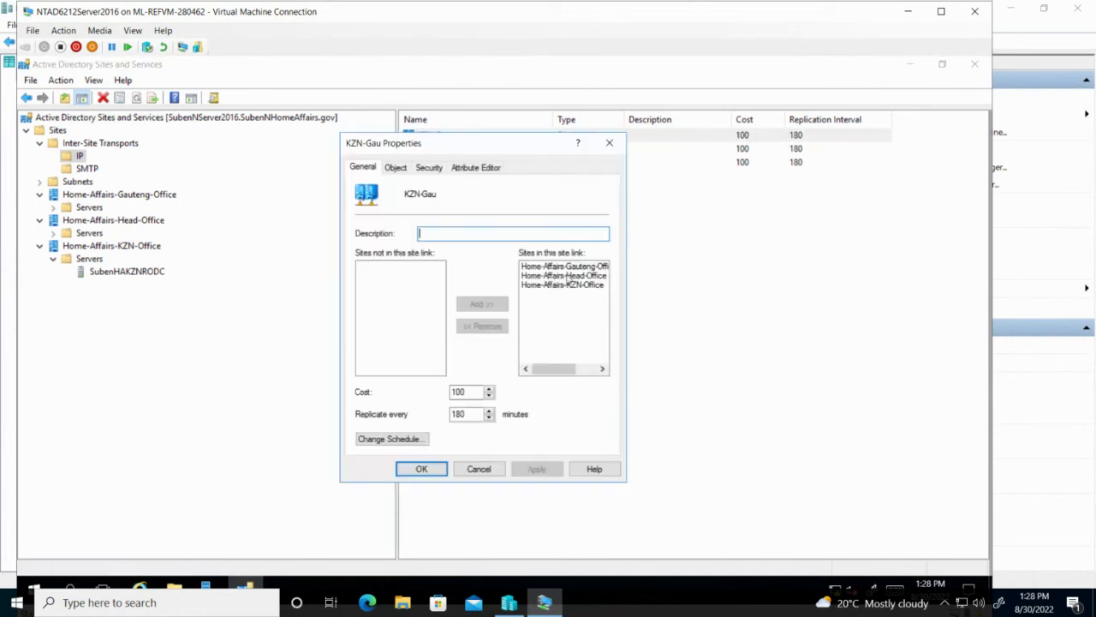
- Remove Home-Affairs-Head-Office from the KZN-Gau site link and save the change
{"action": "left_click", "coordinate": [569, 276]}
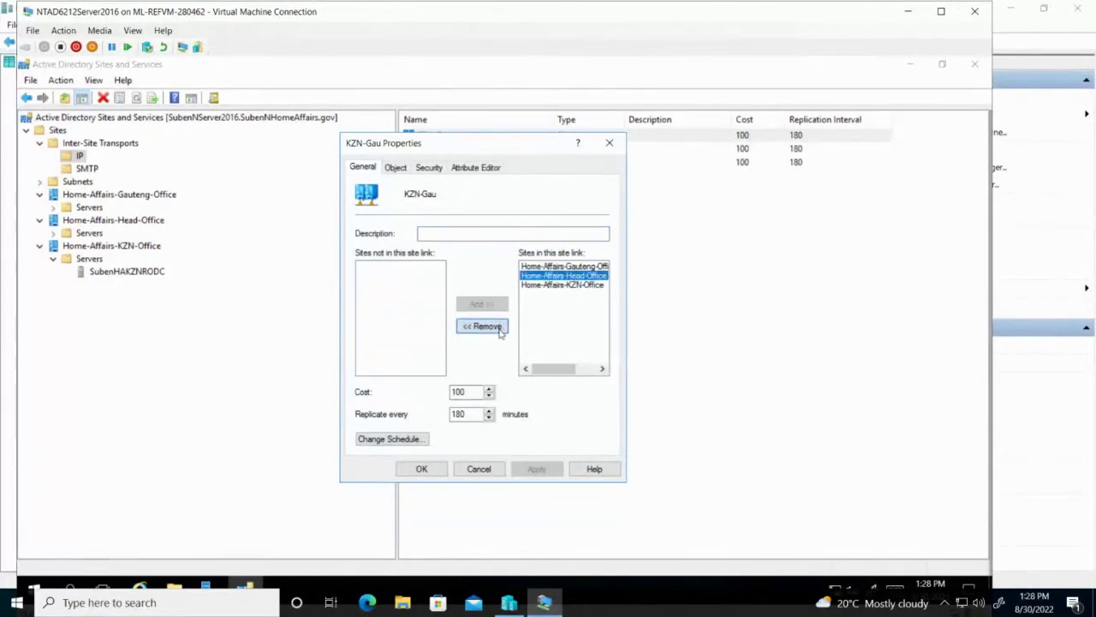
{"action": "left_click", "coordinate": [497, 326]}
{"action": "left_click", "coordinate": [538, 469]}
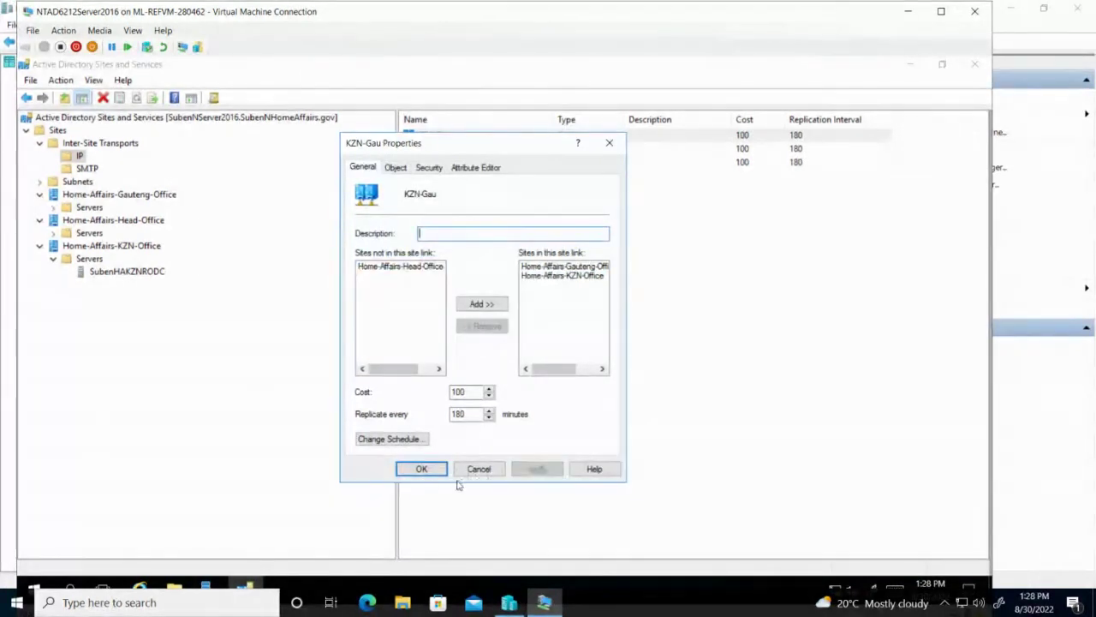
{"action": "left_click", "coordinate": [438, 468]}
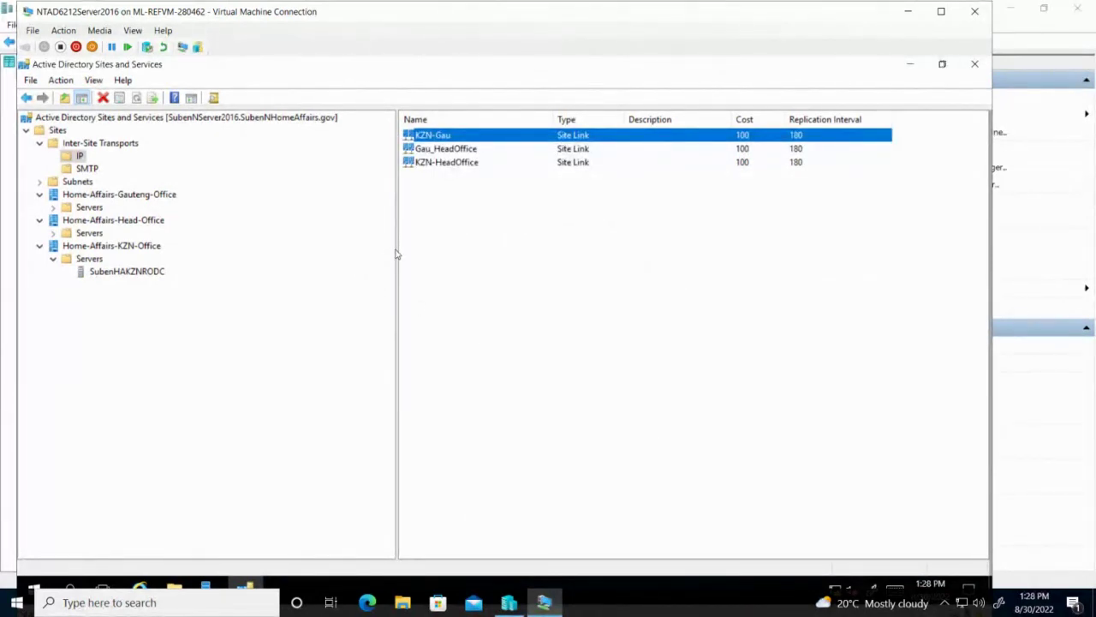
- Reopen KZN-Gau properties to verify, cancel, and widen the site link list pane
{"action": "double_click", "coordinate": [437, 134]}
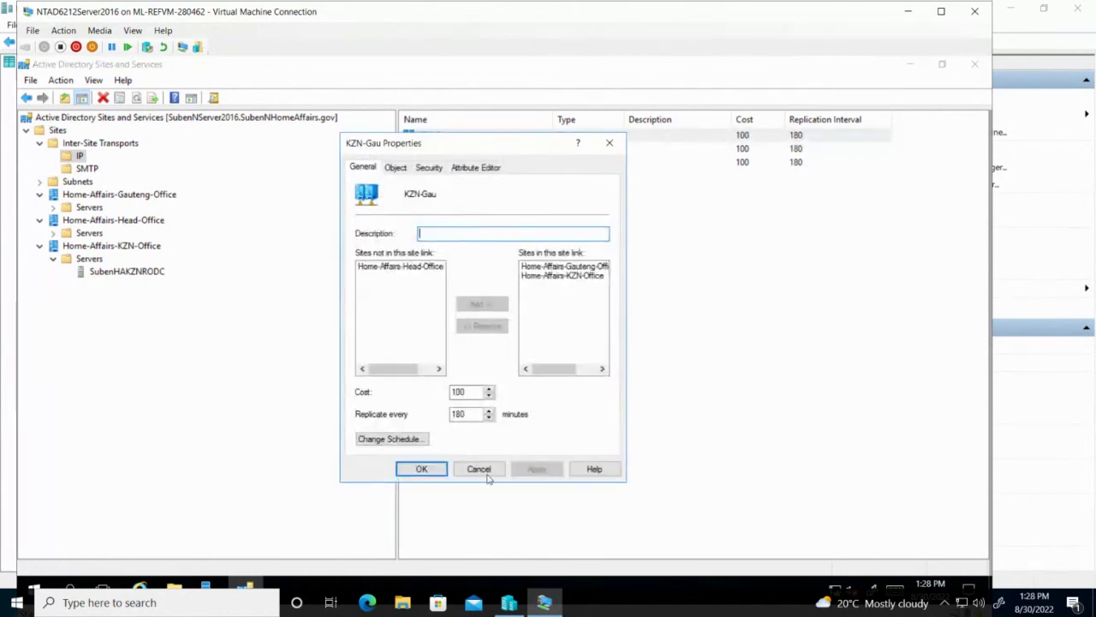
{"action": "left_click", "coordinate": [489, 468]}
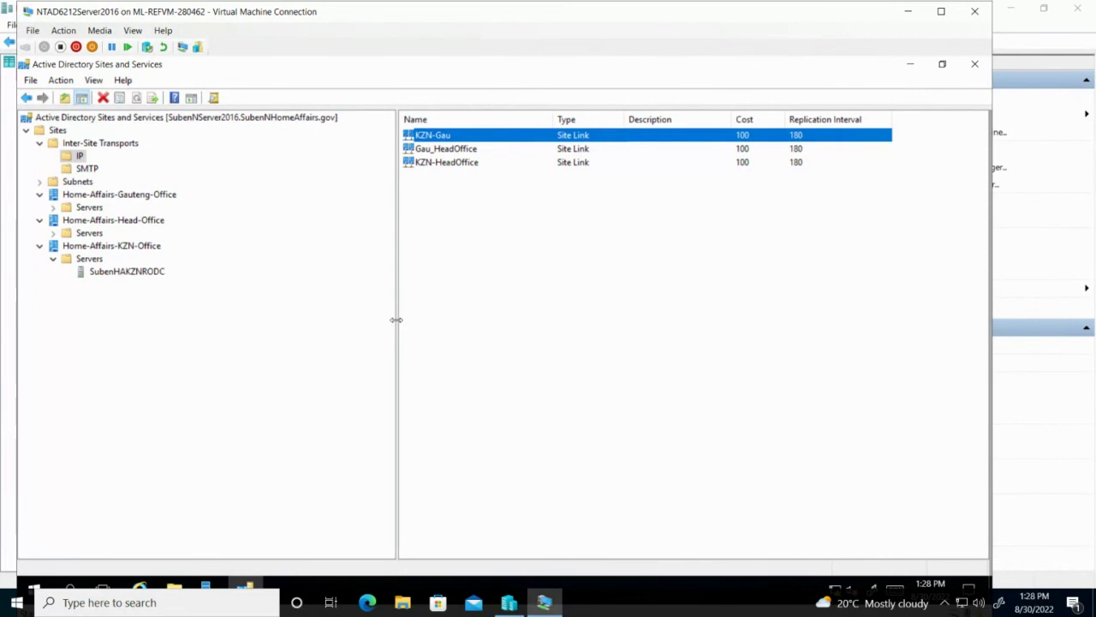
{"action": "left_click_drag", "start_coordinate": [398, 321], "coordinate": [367, 325]}
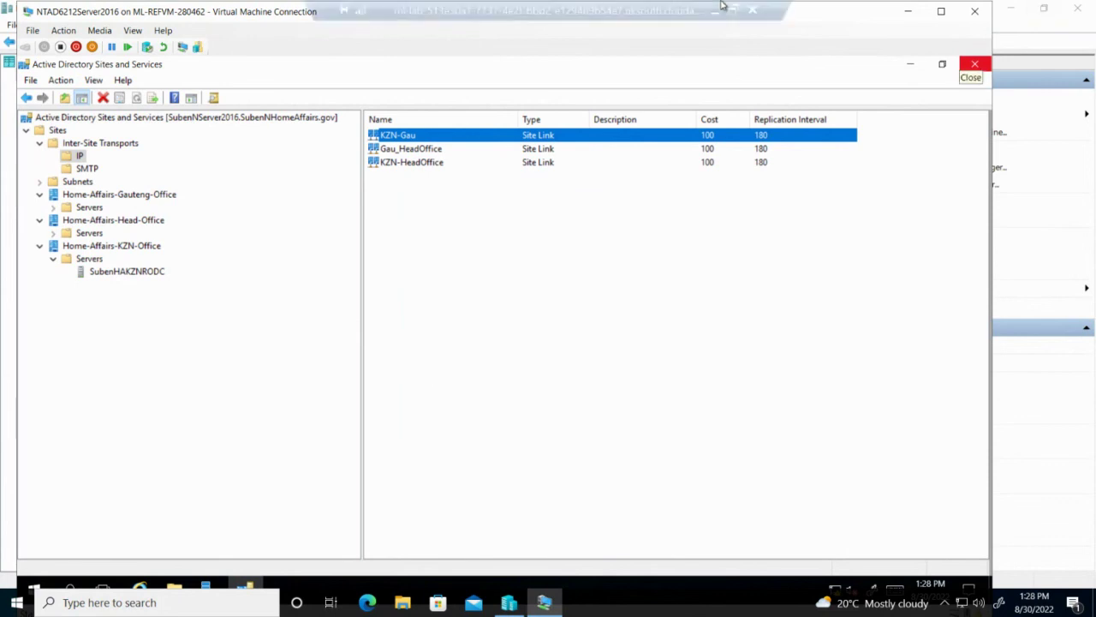
- Snip the Active Directory Sites and Services window showing KZN-Gau, Gau_HeadOffice and KZN-HeadOffice
{"action": "left_click", "coordinate": [736, 12]}
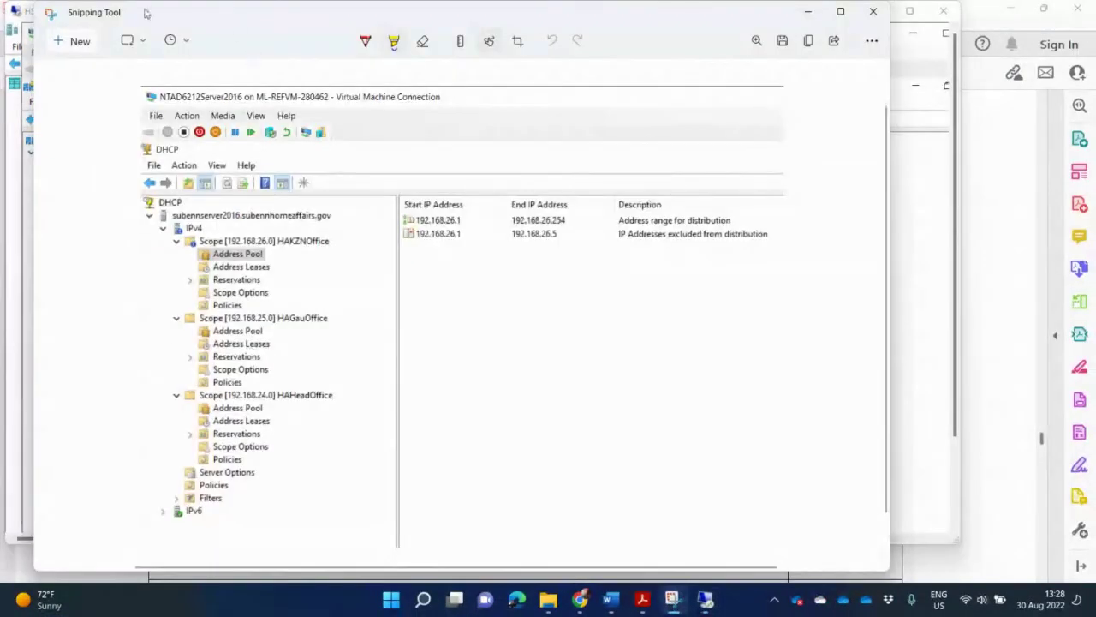
{"action": "left_click", "coordinate": [79, 41]}
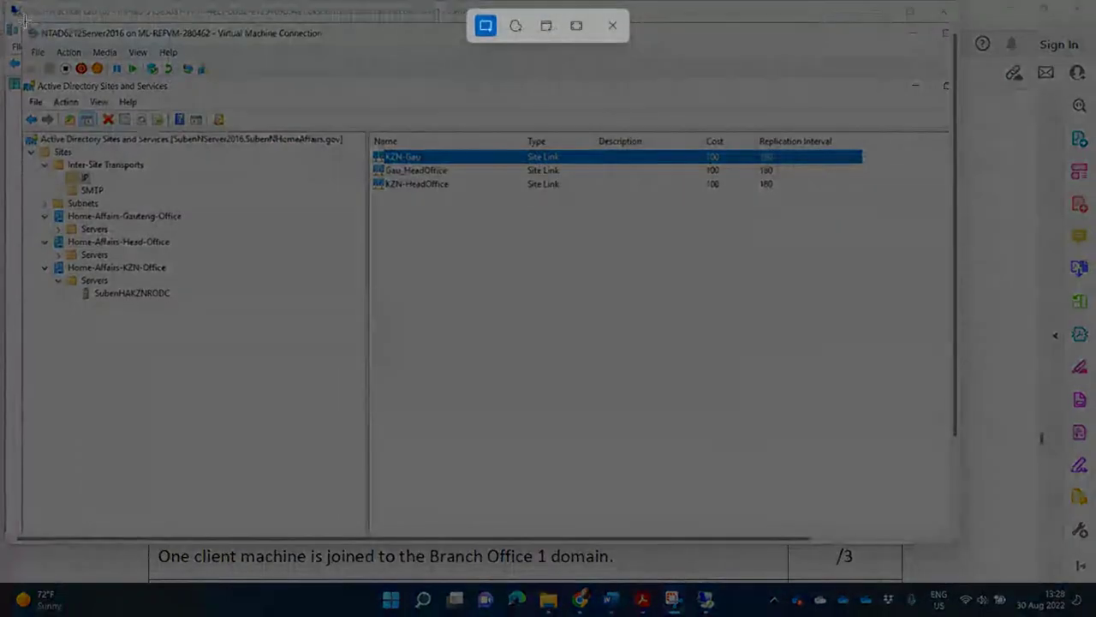
{"action": "left_click_drag", "start_coordinate": [24, 21], "coordinate": [869, 325]}
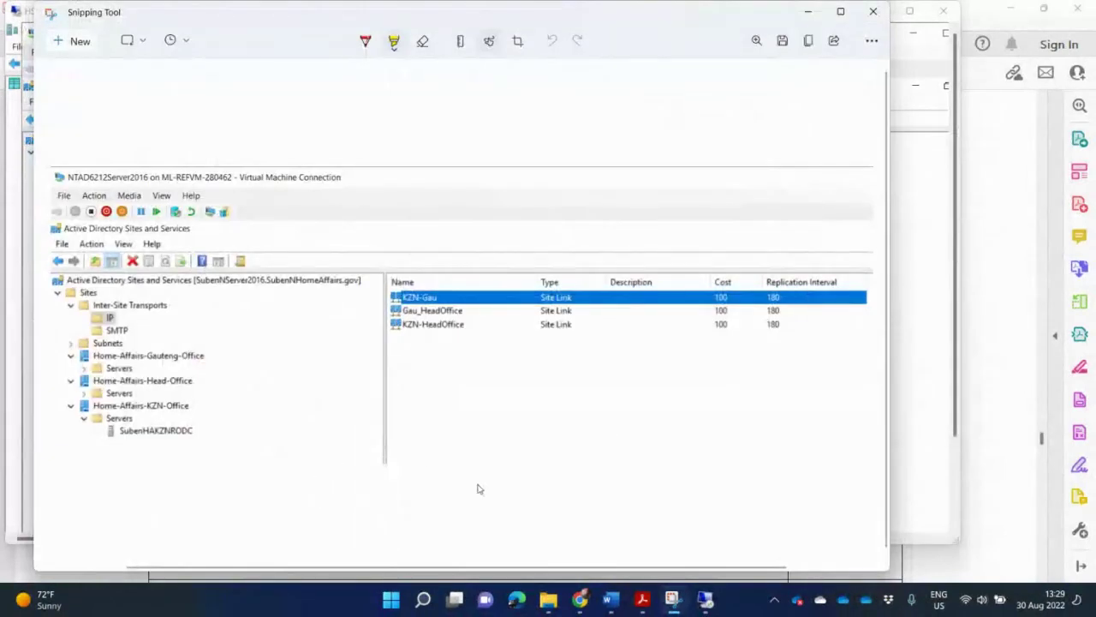
{"action": "mouse_move", "coordinate": [641, 602]}
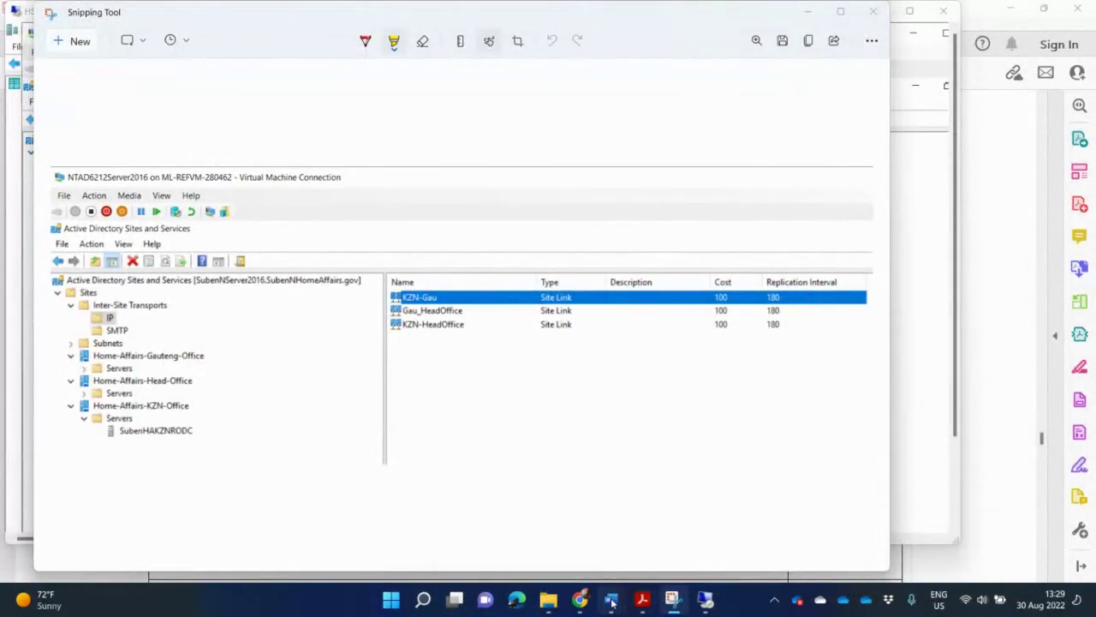
- Paste the screenshot and type 'Explain the site links created and why? How does it relate to the case study?'
{"action": "left_click", "coordinate": [687, 549]}
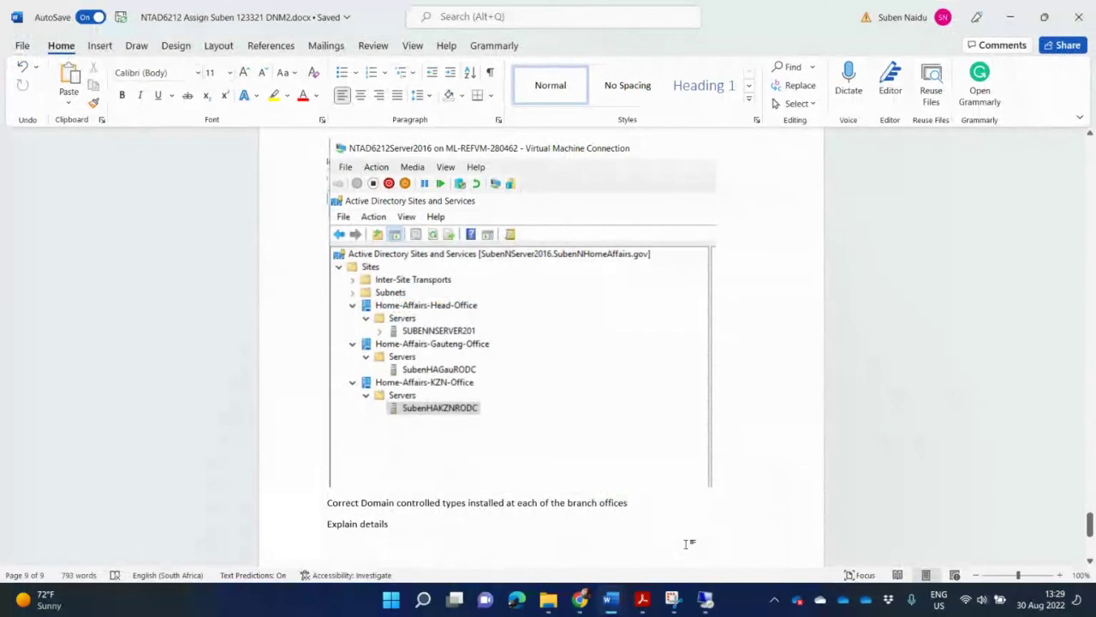
{"action": "key", "text": "ctrl+v"}
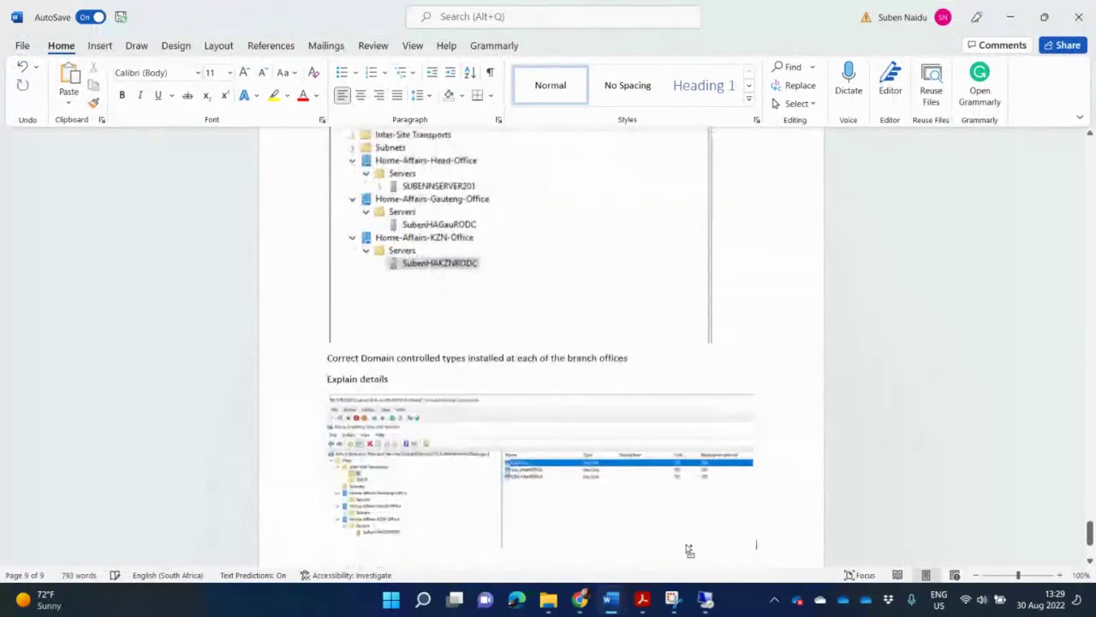
{"action": "type", "text": "E"}
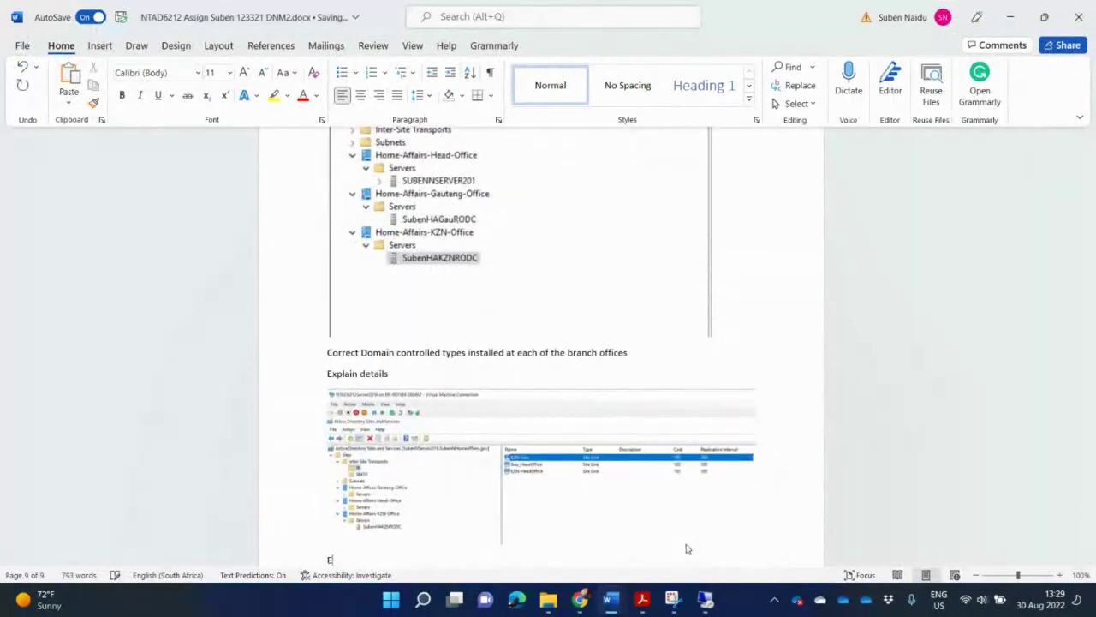
{"action": "type", "text": "xplai"}
{"action": "type", "text": "site links created"}
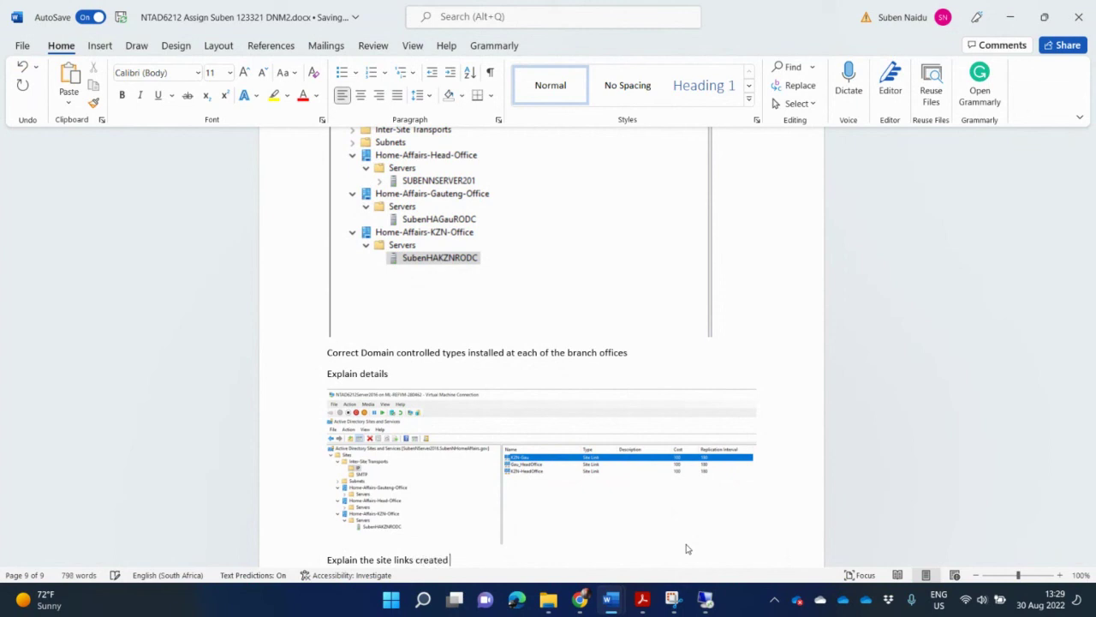
{"action": "type", "text": " and why? How does it "}
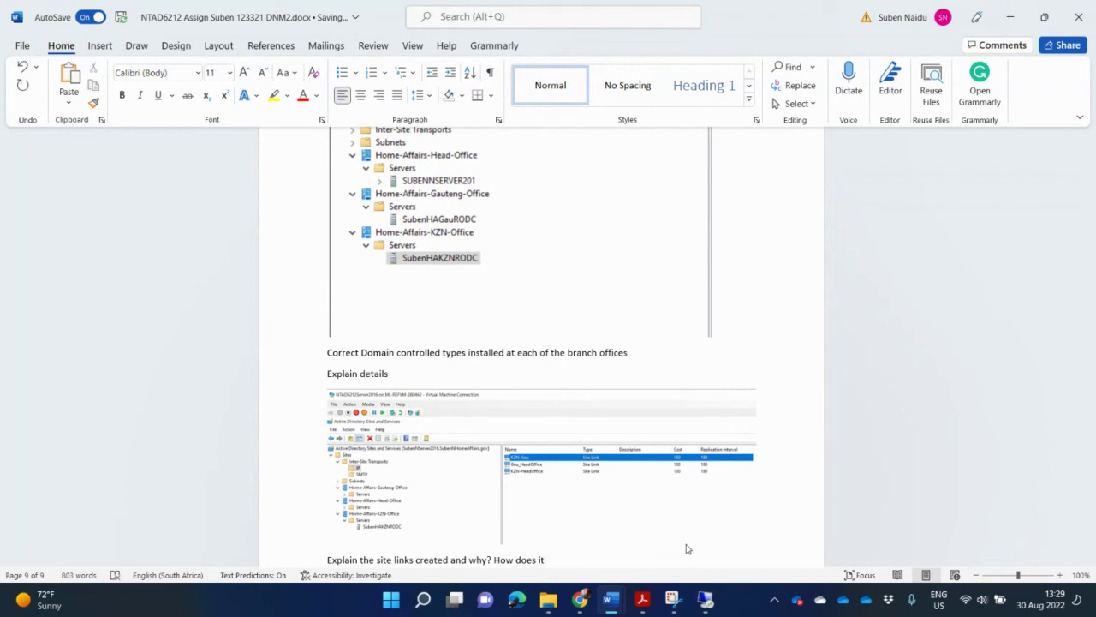
{"action": "type", "text": "relate"}
{"action": "key", "text": "Tab"}
{"action": "type", "text": "the"}
{"action": "key", "text": "BackSpace"}
{"action": "key", "text": "BackSpace"}
{"action": "type", "text": "he case study"}
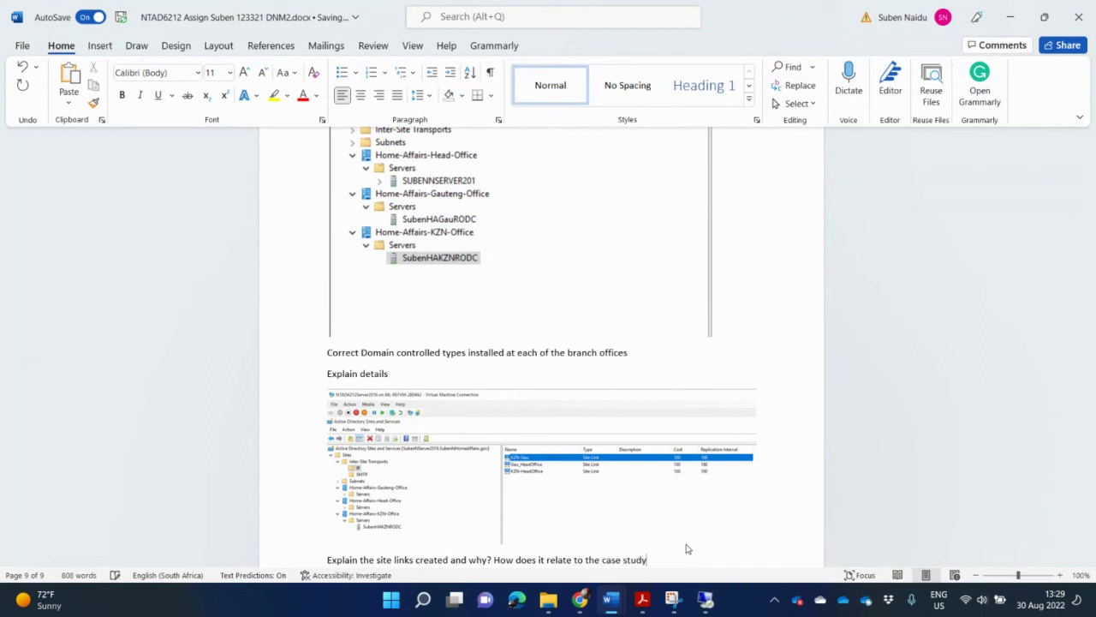
{"action": "type", "text": "?"}
{"action": "key", "text": "Return"}
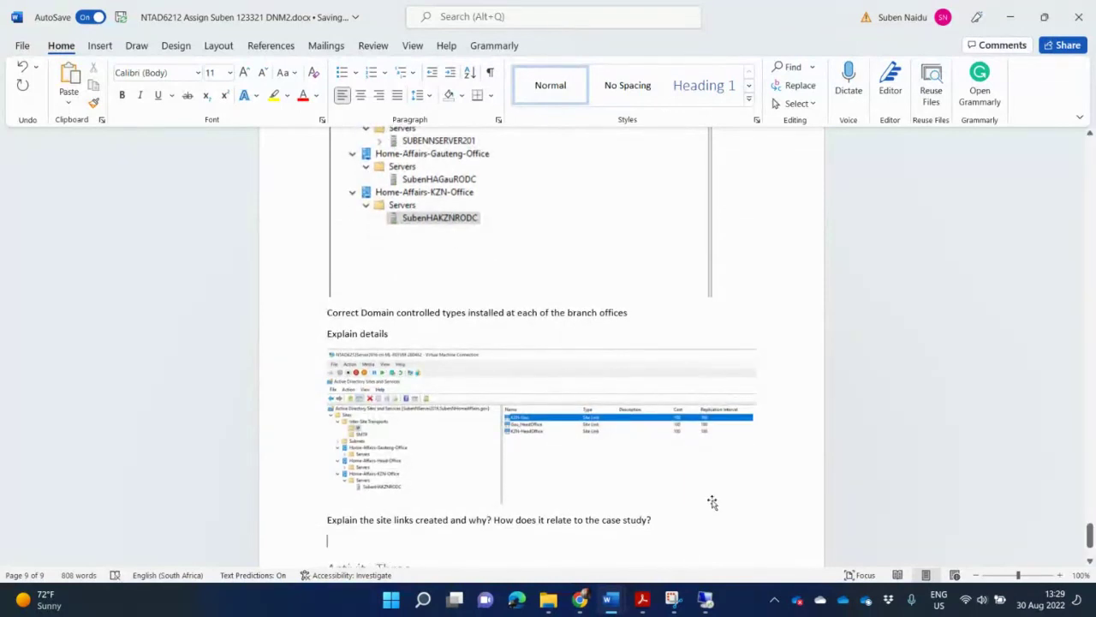
{"action": "mouse_move", "coordinate": [582, 604]}
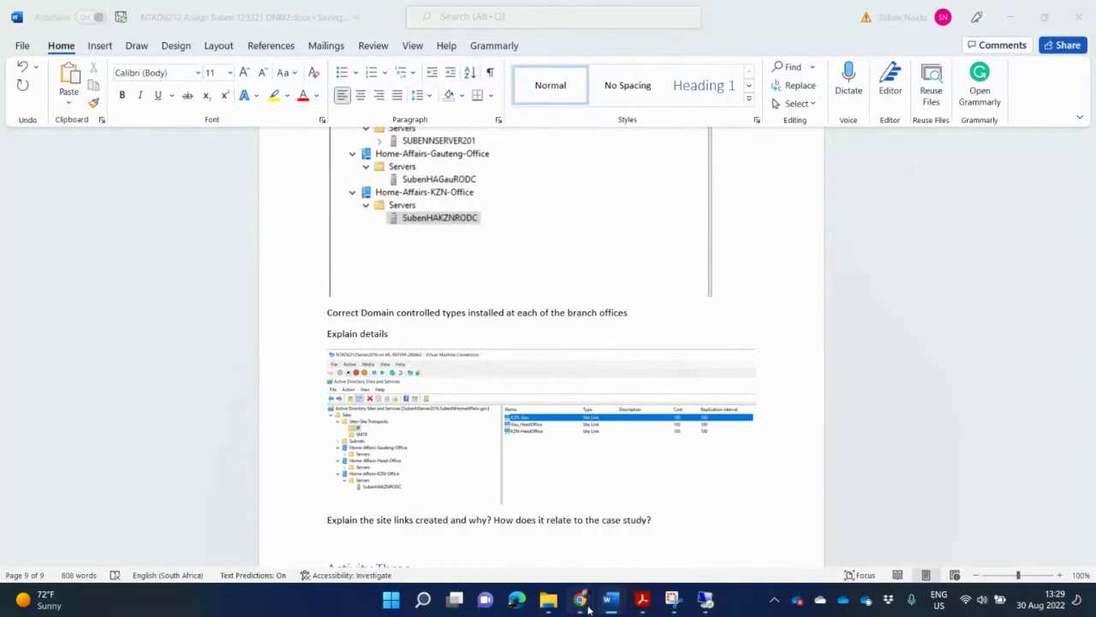
{"action": "left_click", "coordinate": [630, 538]}
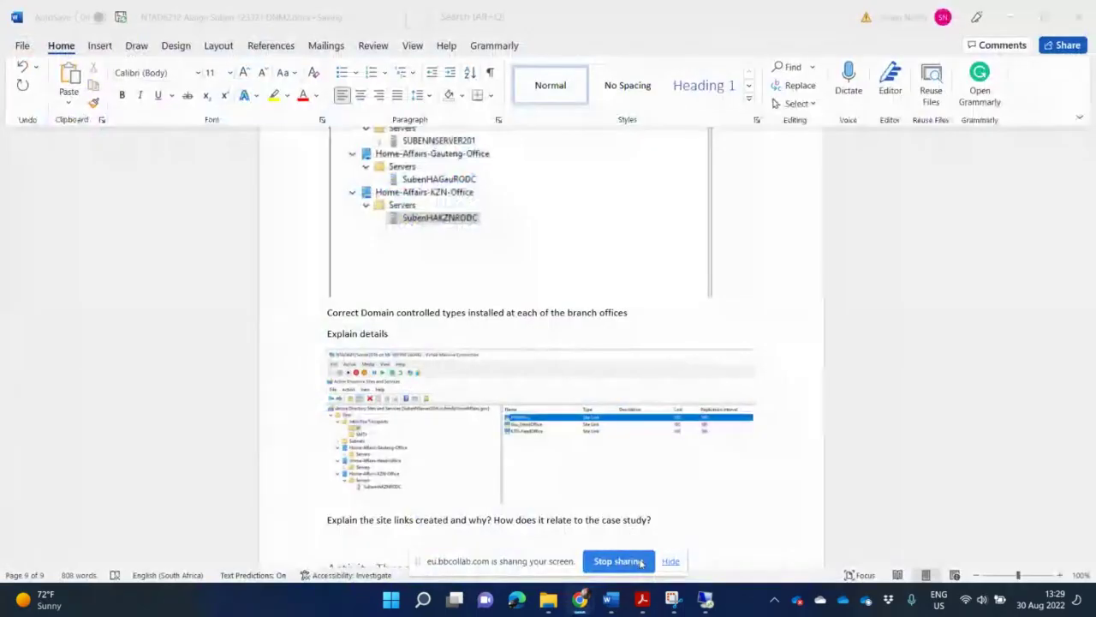